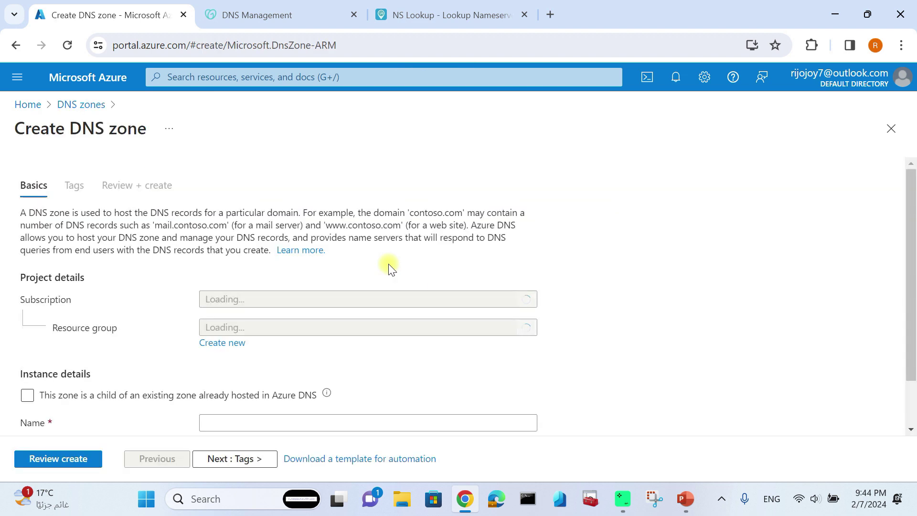
Choose the existing demo-custom-domain-dns resource group for the new DNS zone
scroll(277, 277, "down", 1)
left_click(277, 276)
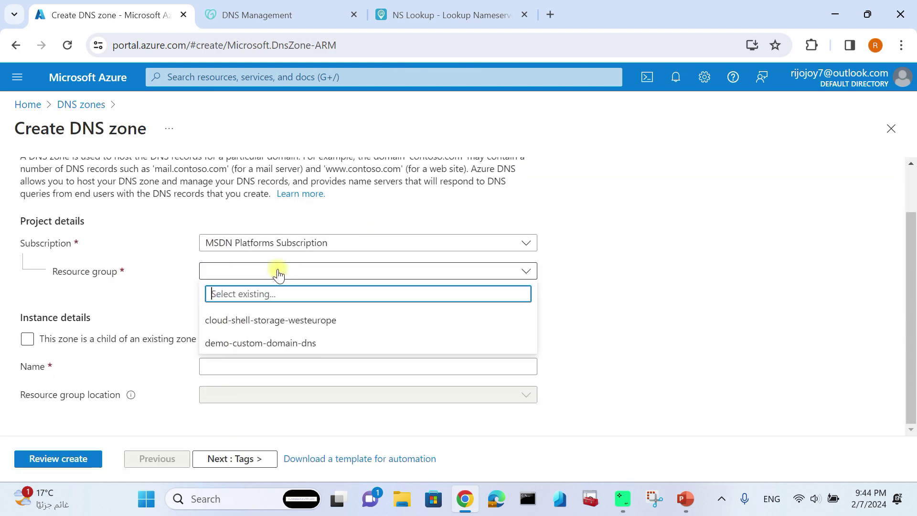
left_click(169, 292)
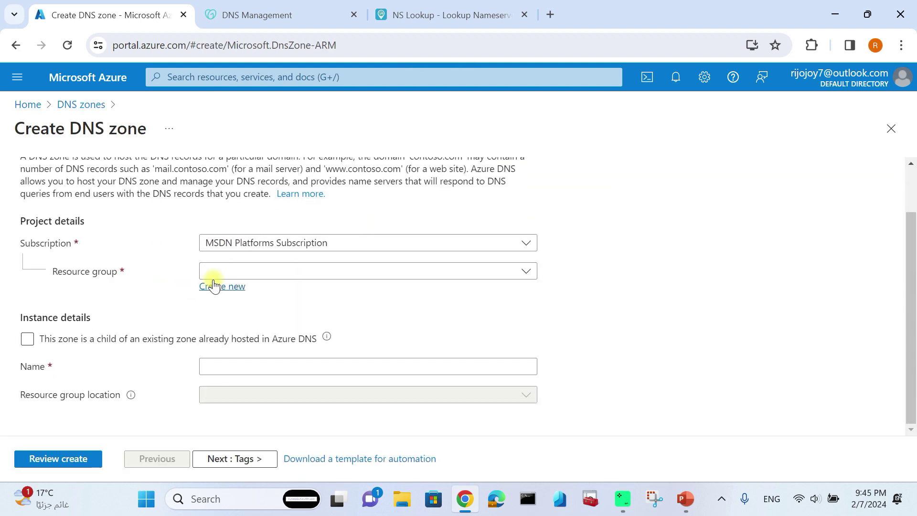
left_click(235, 269)
left_click(187, 319)
left_click(246, 269)
left_click(245, 343)
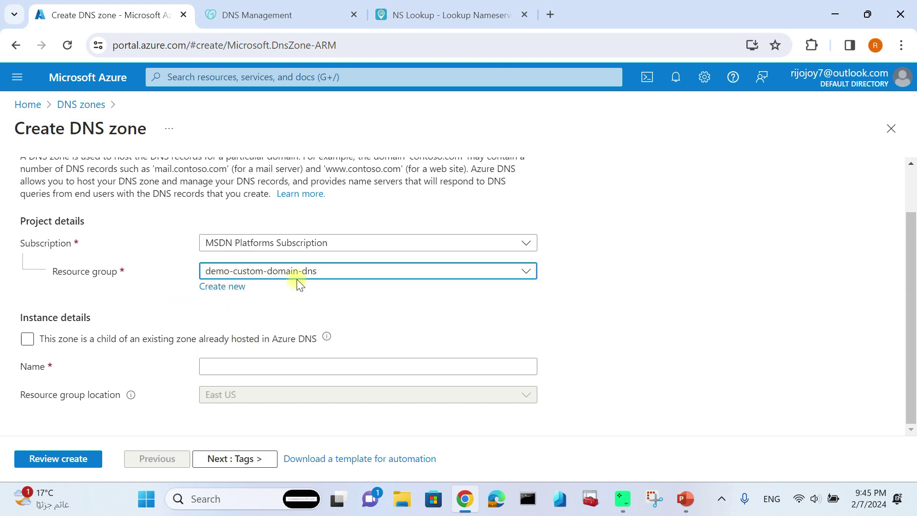
Name the DNS zone rijoskill.com, including the .com suffix
left_click(233, 369)
type("r")
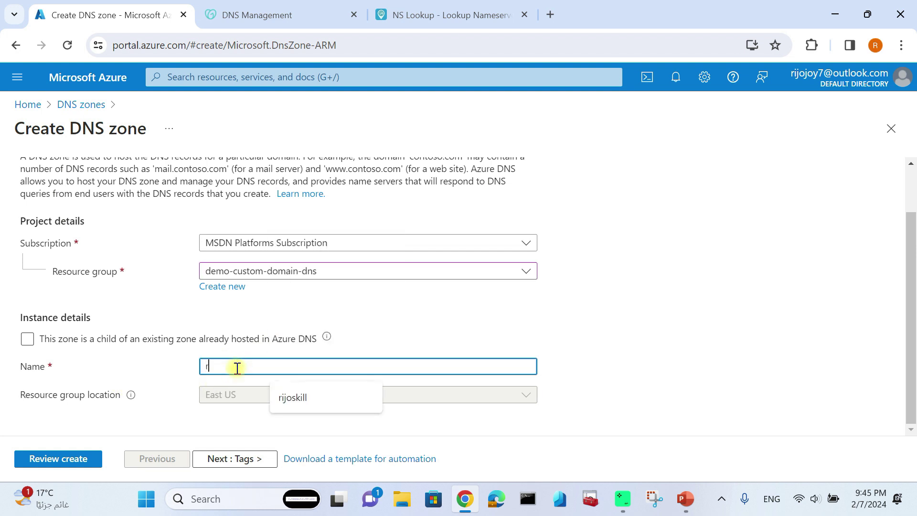
type("ijoskill.com")
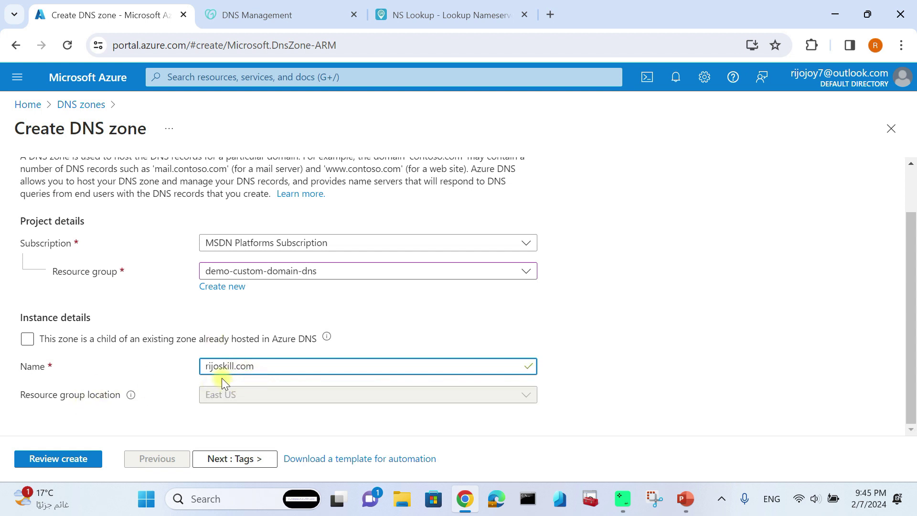
left_click_drag(289, 371, 234, 372)
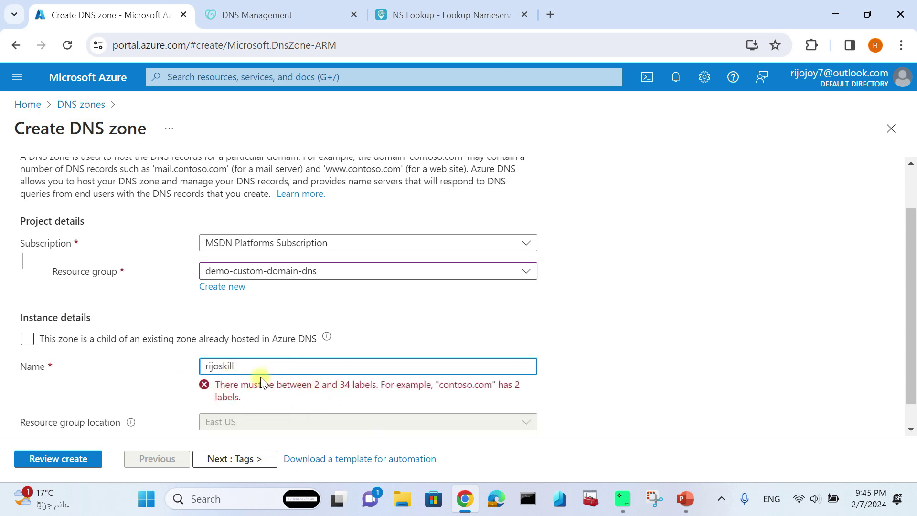
type(".com")
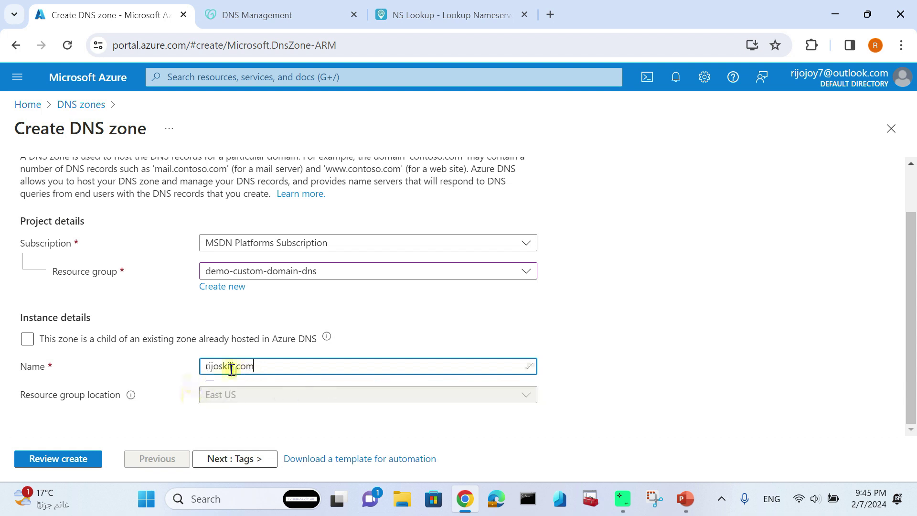
Leave the tags empty, validate the DNS zone settings and create the zone
left_click(247, 461)
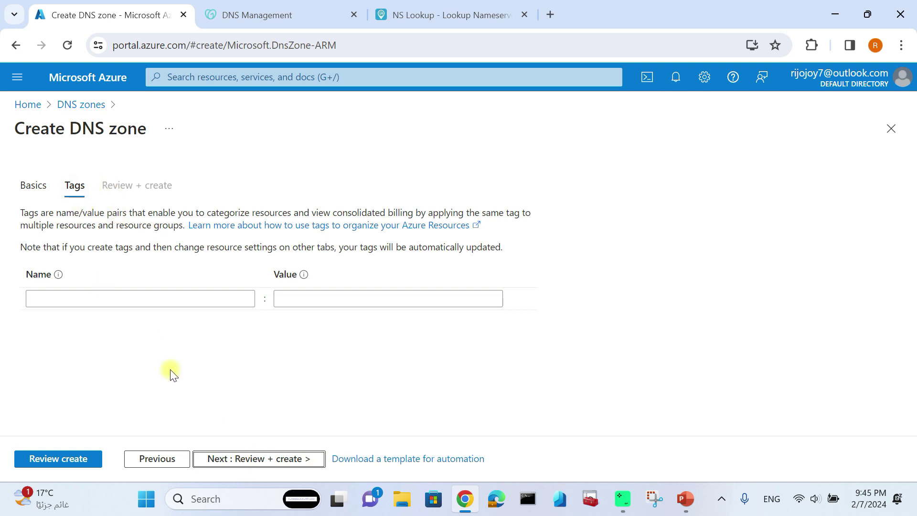
left_click(77, 463)
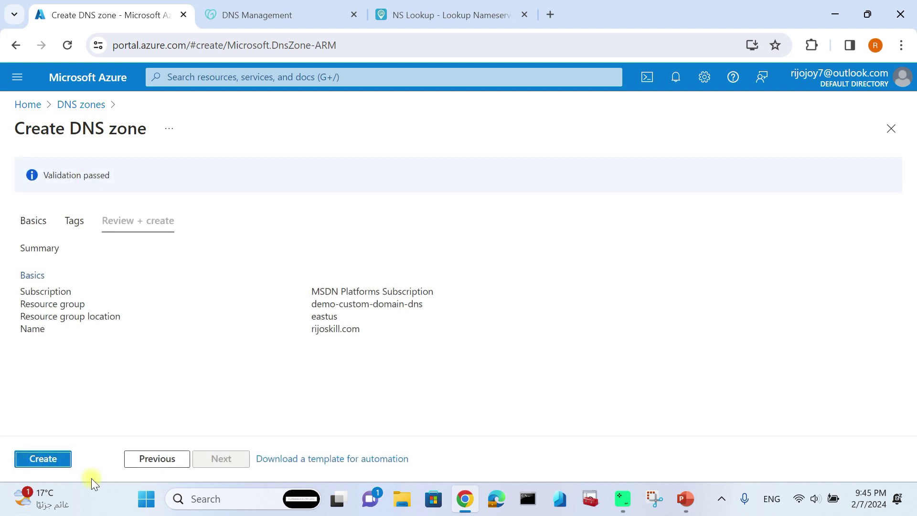
left_click(45, 460)
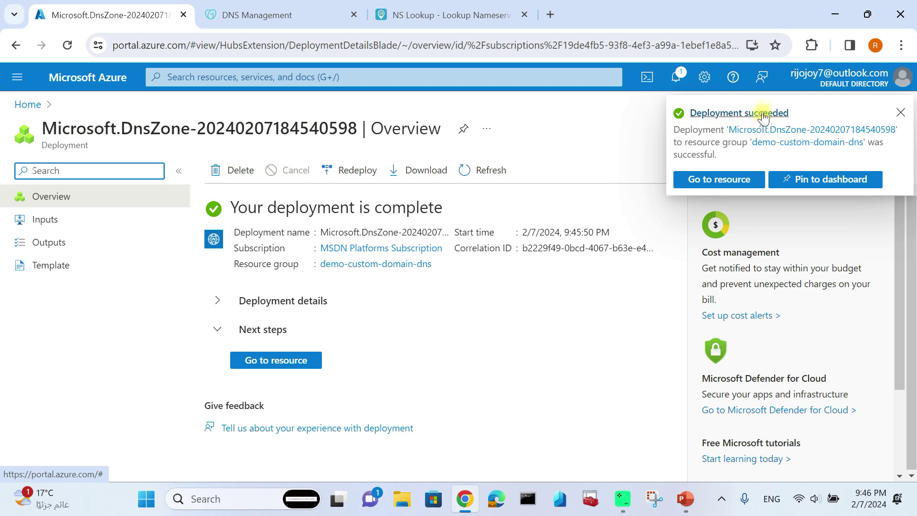
Open the newly deployed rijoskill.com DNS zone and copy its Name server 1 address
left_click(306, 362)
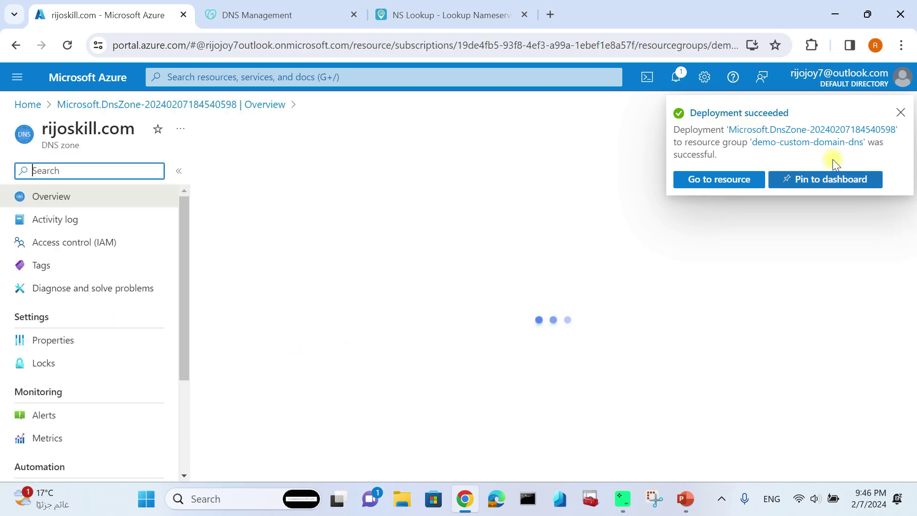
left_click(903, 114)
mouse_move(589, 228)
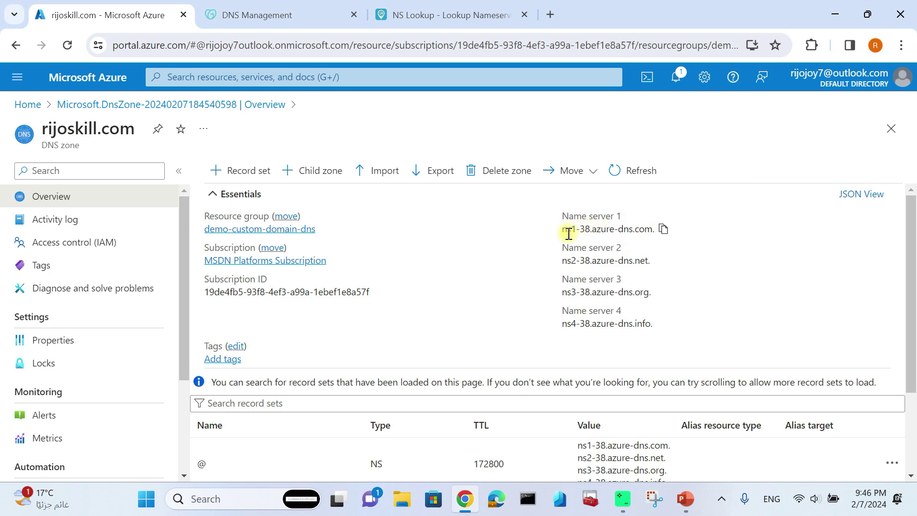
mouse_move(604, 294)
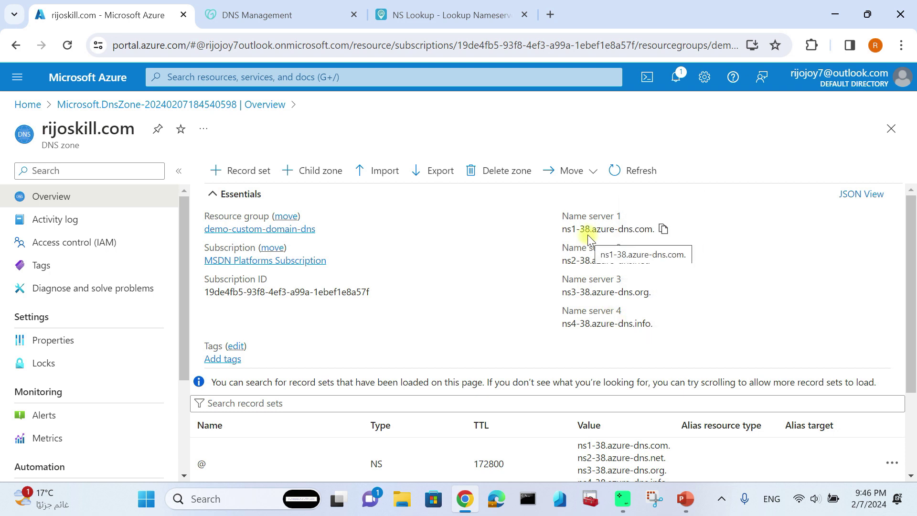
left_click(661, 229)
Switch to GoDaddy and review the custom nameservers of rijoskill.com in their editor, closing it without saving
left_click(282, 16)
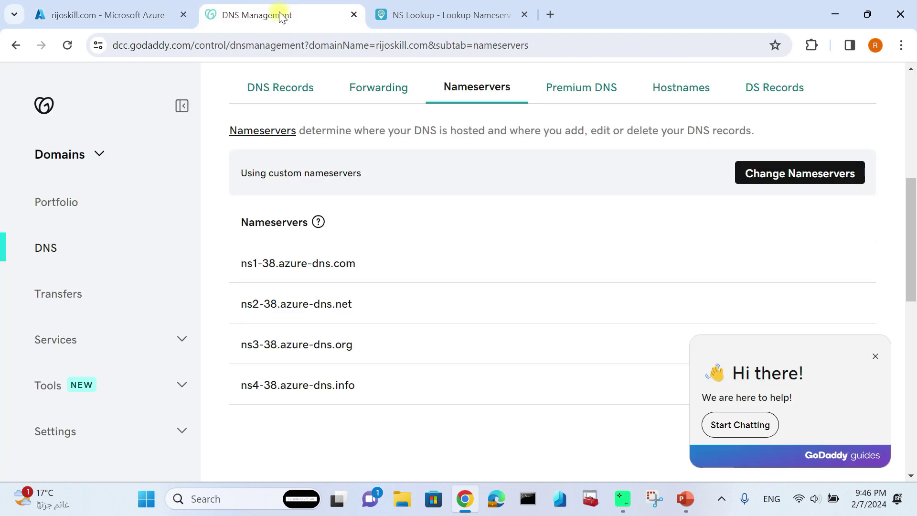
scroll(266, 292, "down", 1)
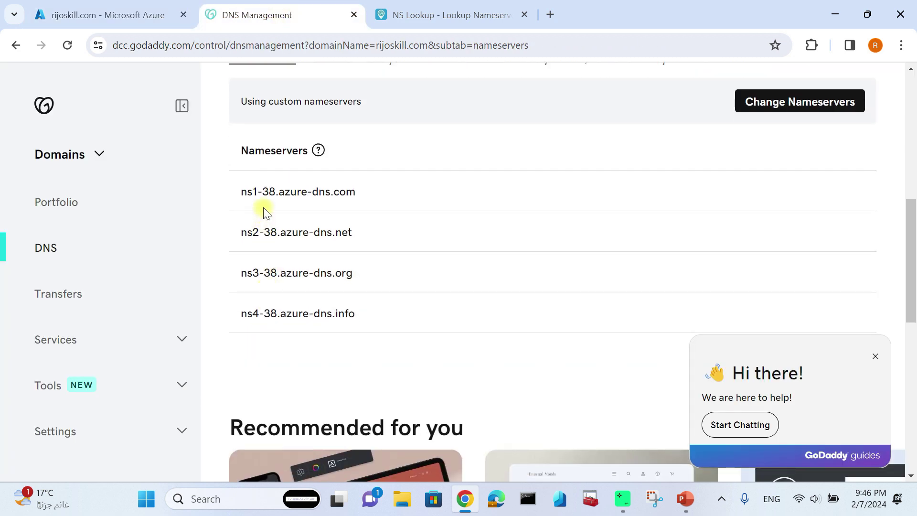
scroll(306, 208, "up", 1)
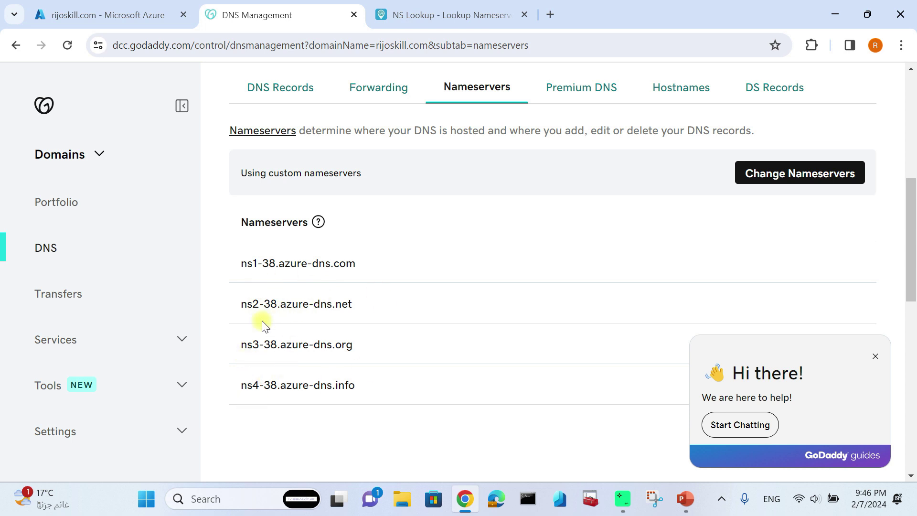
left_click(748, 176)
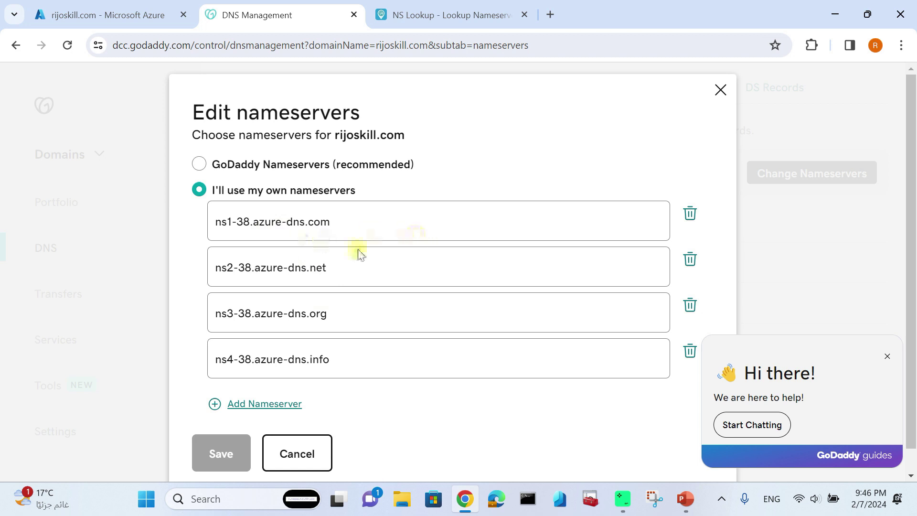
left_click(732, 94)
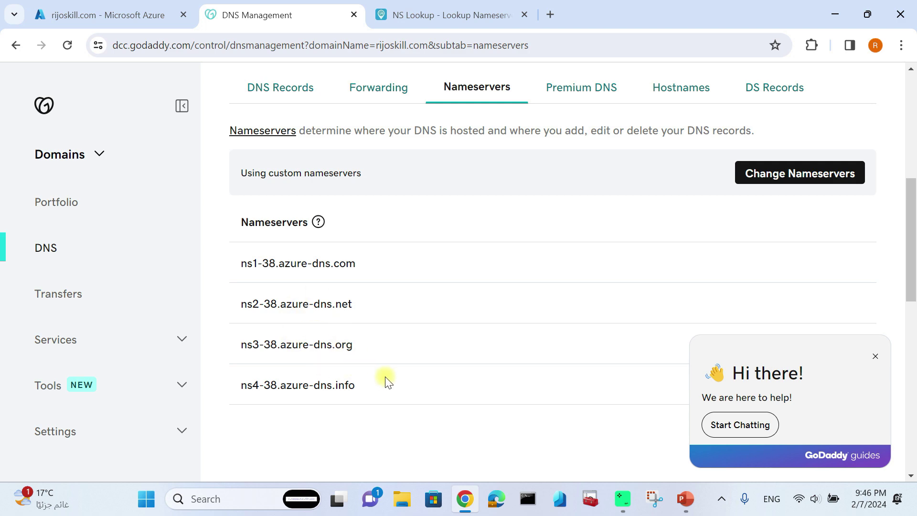
Review the NS lookup results for rijoskill.com on dnschecker.org, and compare them with the record sets in the Azure DNS zone
left_click(138, 21)
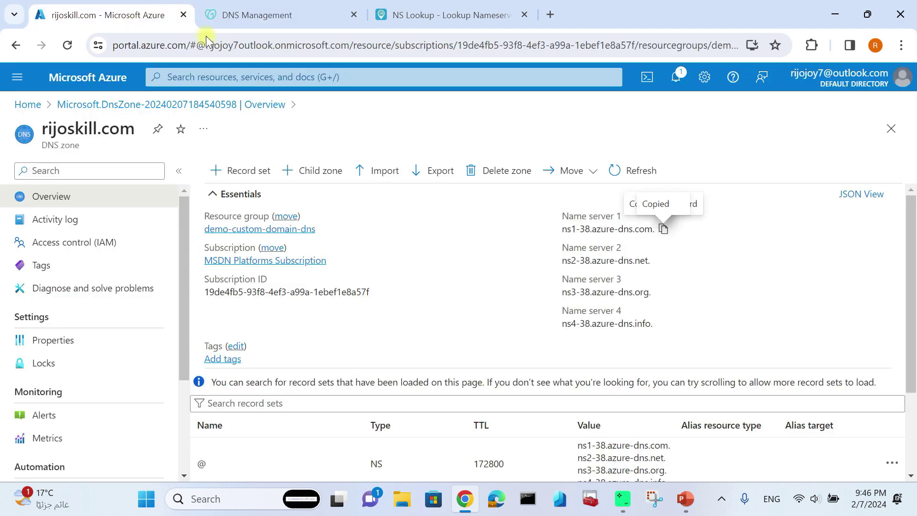
left_click(440, 18)
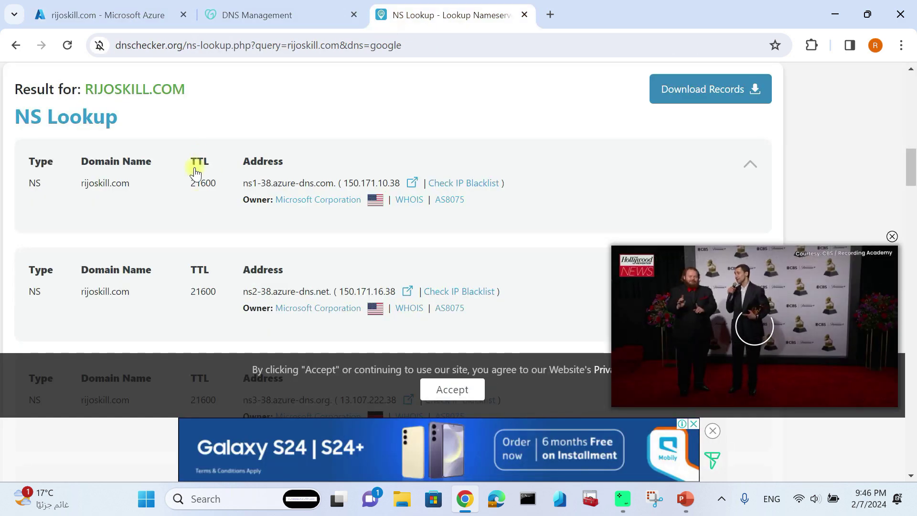
scroll(213, 212, "down", 10)
scroll(215, 217, "up", 8)
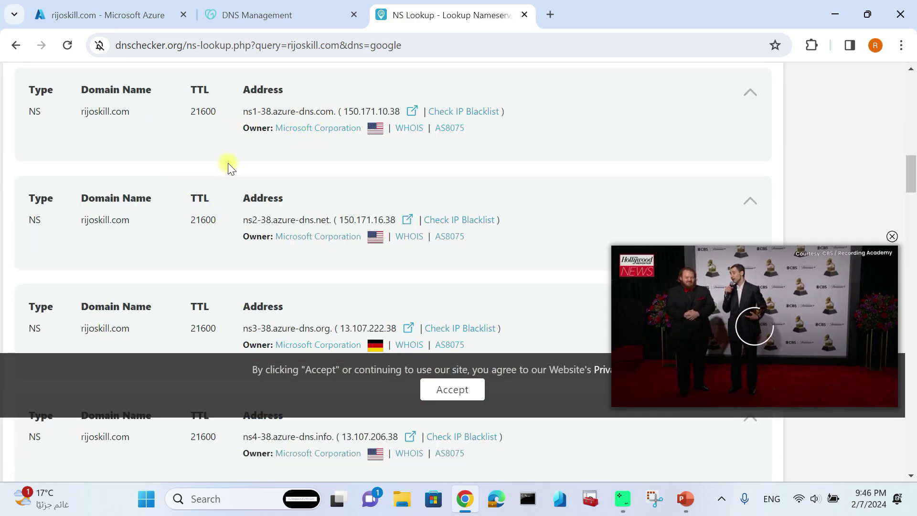
left_click(128, 16)
scroll(407, 263, "down", 1)
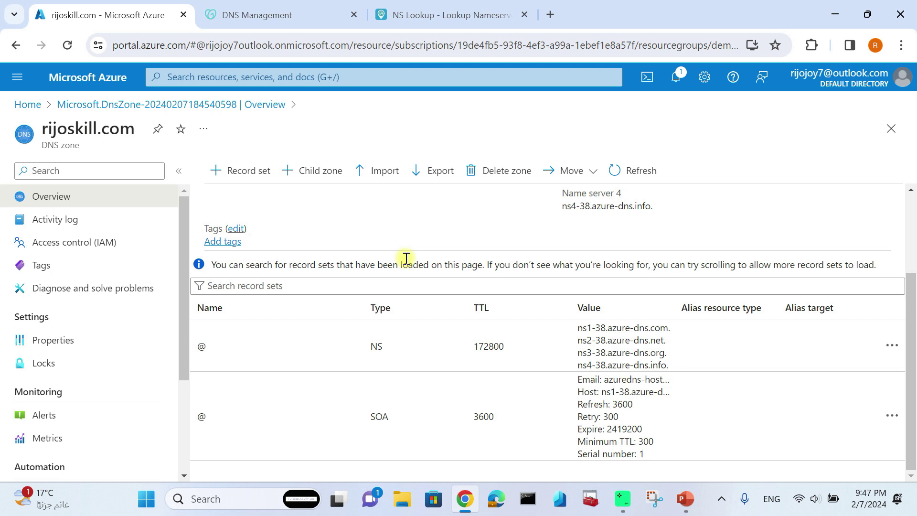
Start creating an Azure Front Door profile from Front Door and CDN profiles, using the Custom create option
left_click(62, 78)
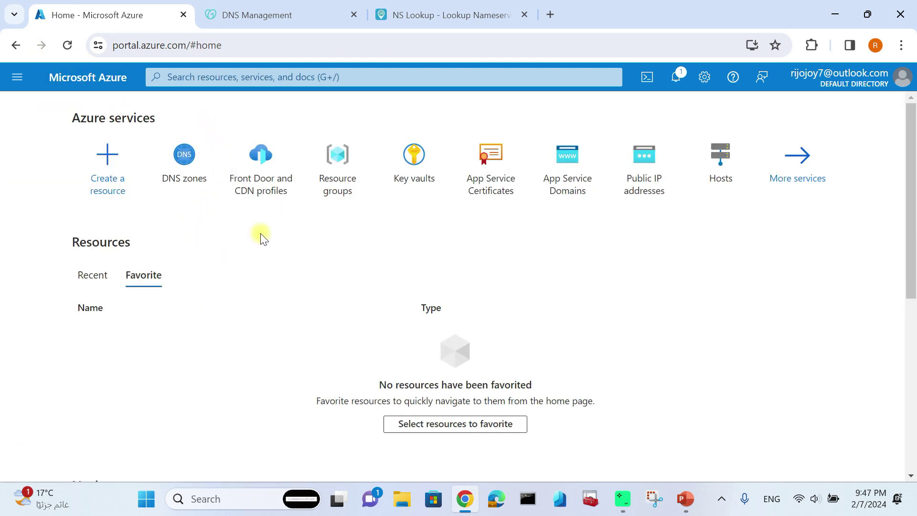
left_click(258, 197)
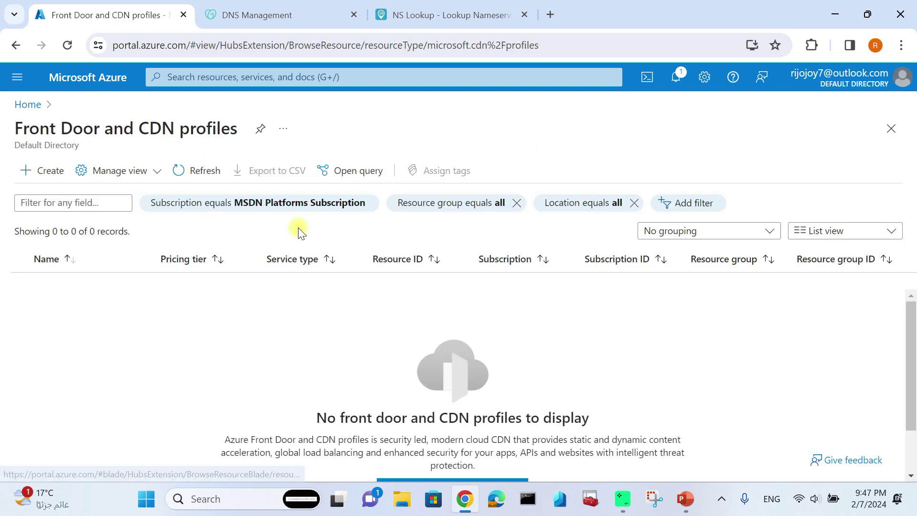
scroll(243, 363, "down", 1)
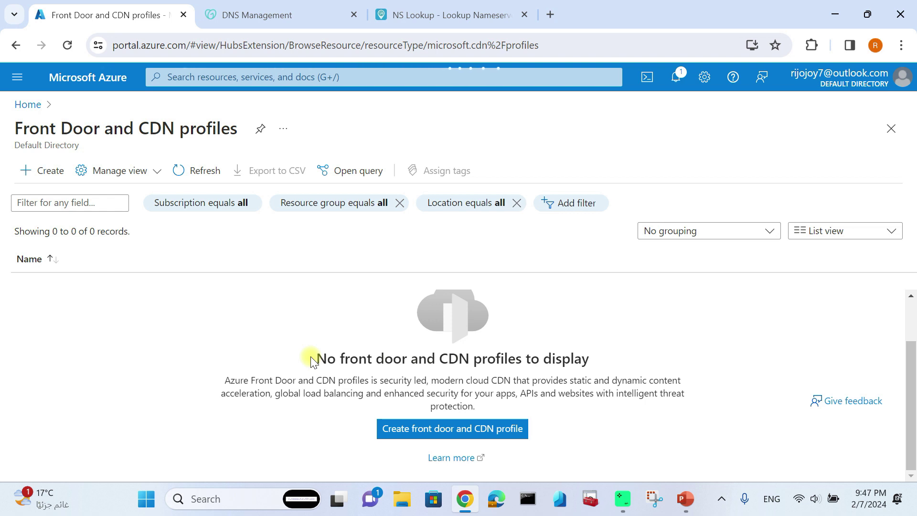
scroll(143, 363, "down", 3)
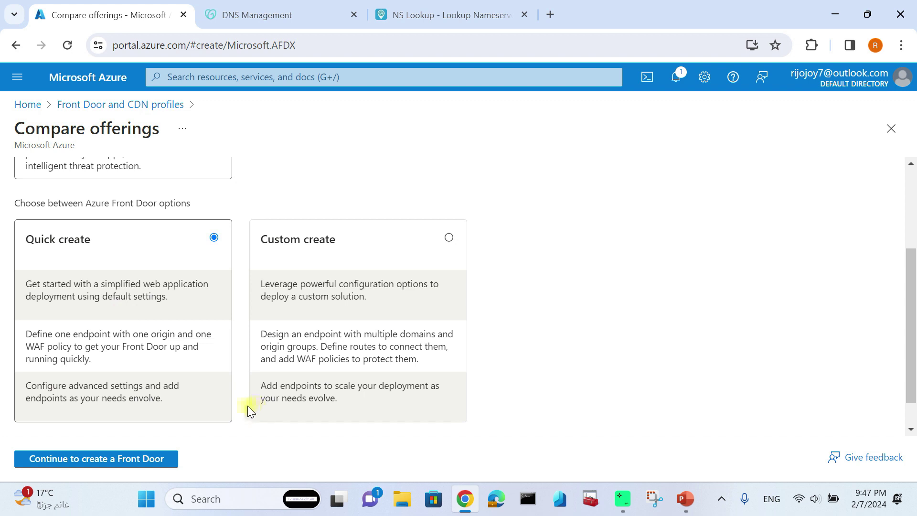
left_click(449, 238)
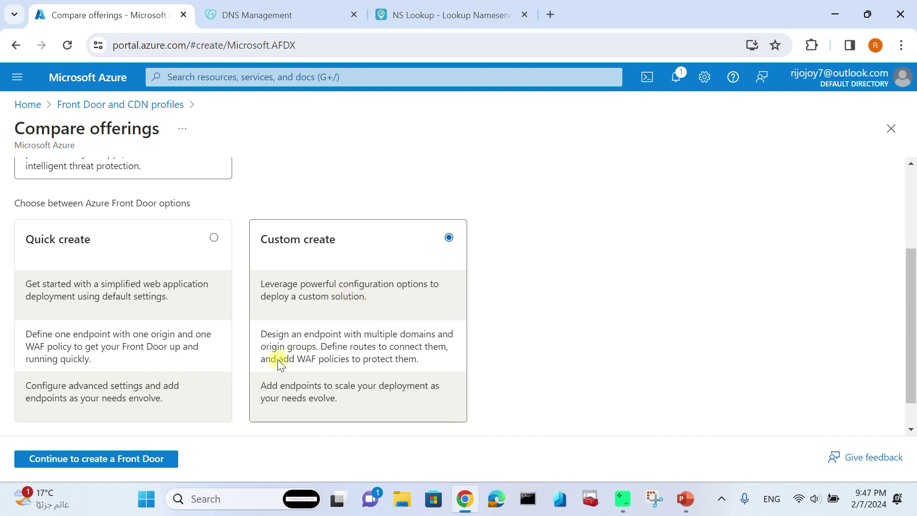
scroll(267, 360, "down", 1)
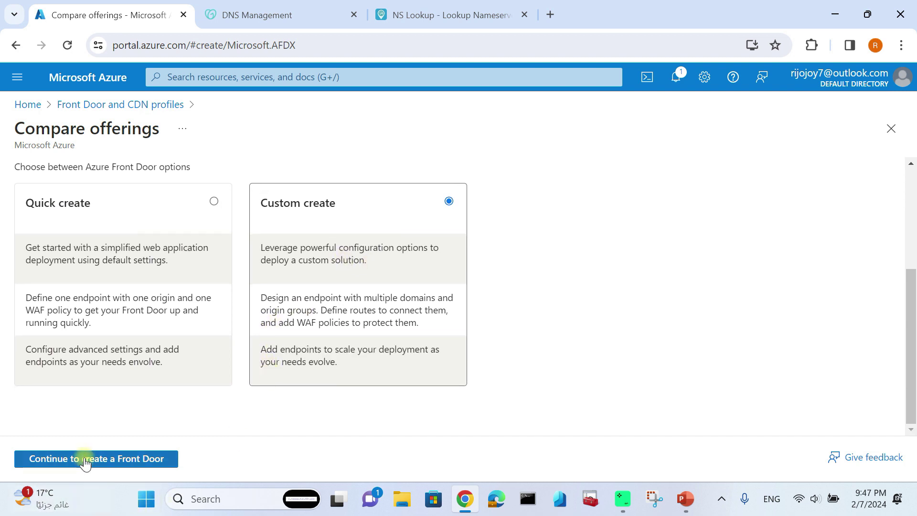
left_click(92, 463)
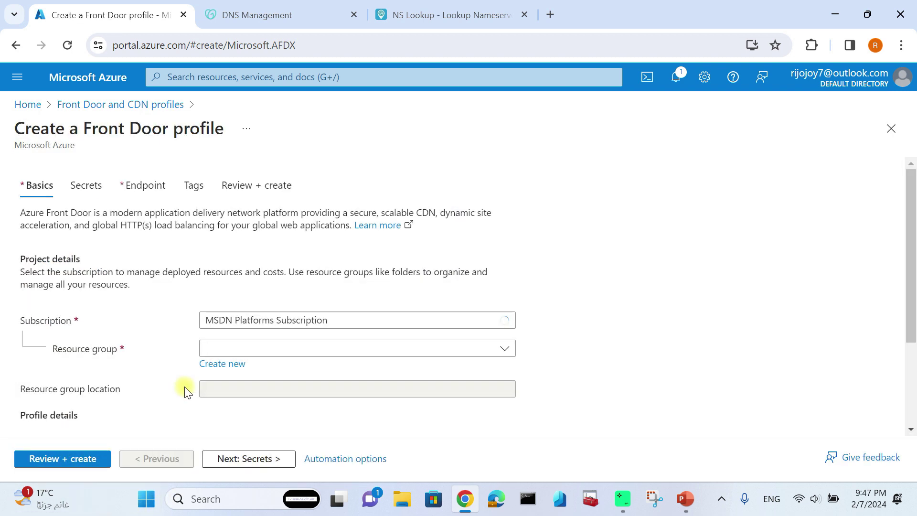
Assign the Front Door profile to the demo-custom-domain-dns resource group and name it cuustom-domain-frontdoor, keeping the Standard tier
scroll(181, 296, "down", 2)
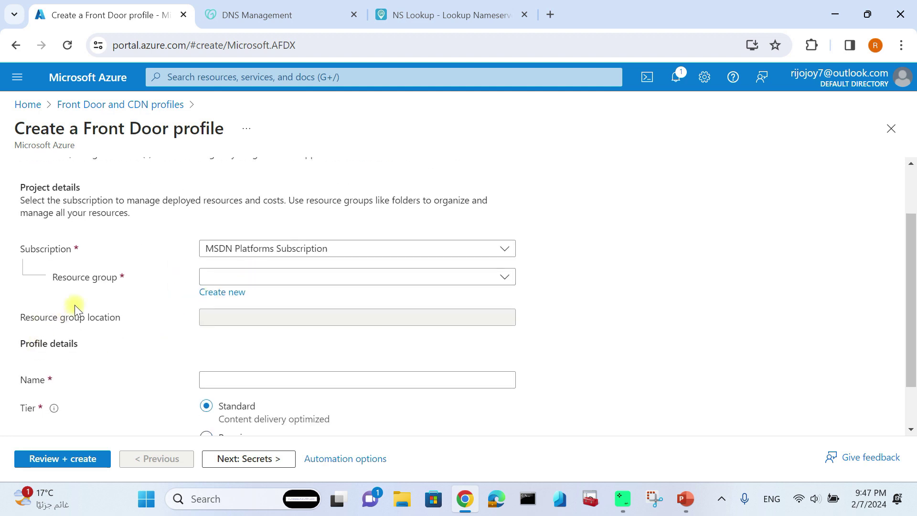
left_click(273, 278)
left_click(260, 349)
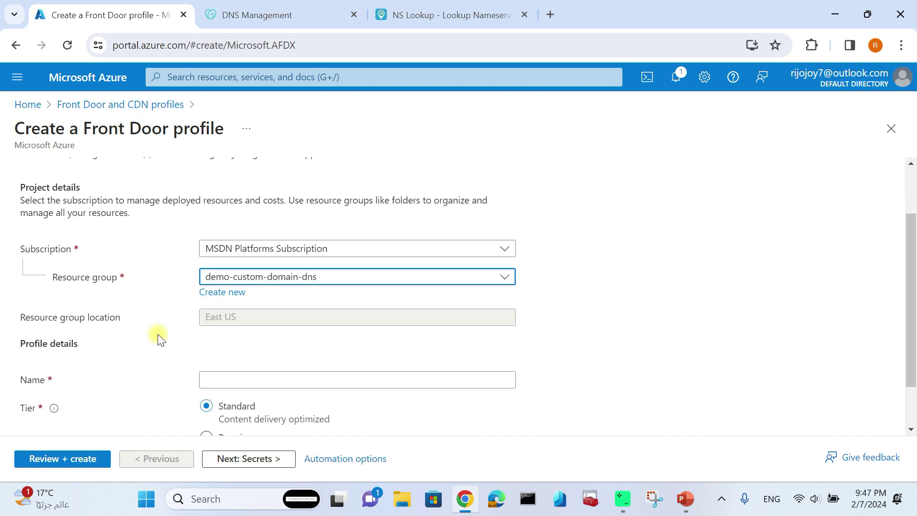
scroll(224, 362, "down", 1)
left_click(233, 319)
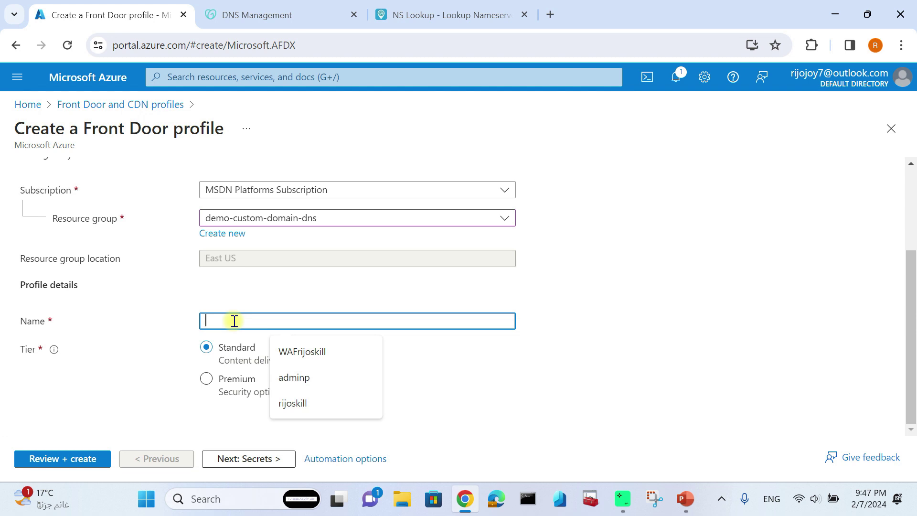
type("frontdoor")
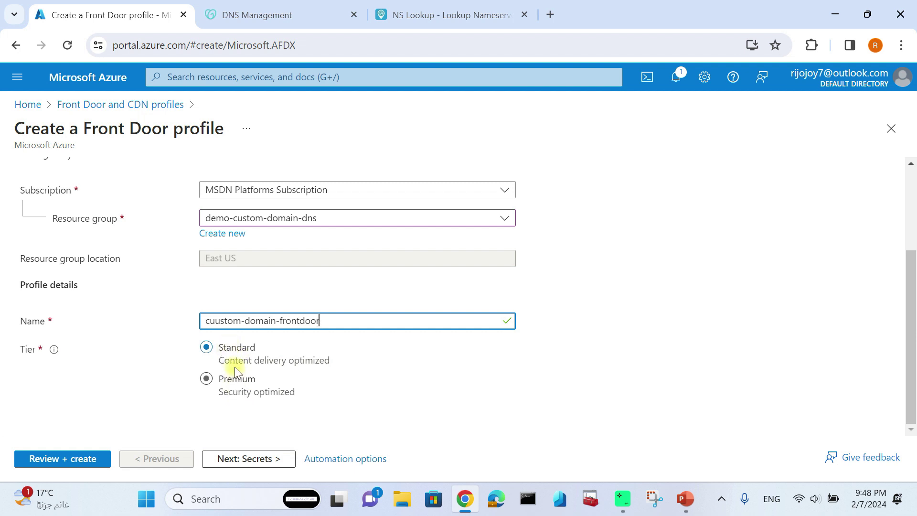
Continue to the profile's secrets and inspect the Add certificate form, closing it without adding a certificate
left_click(260, 460)
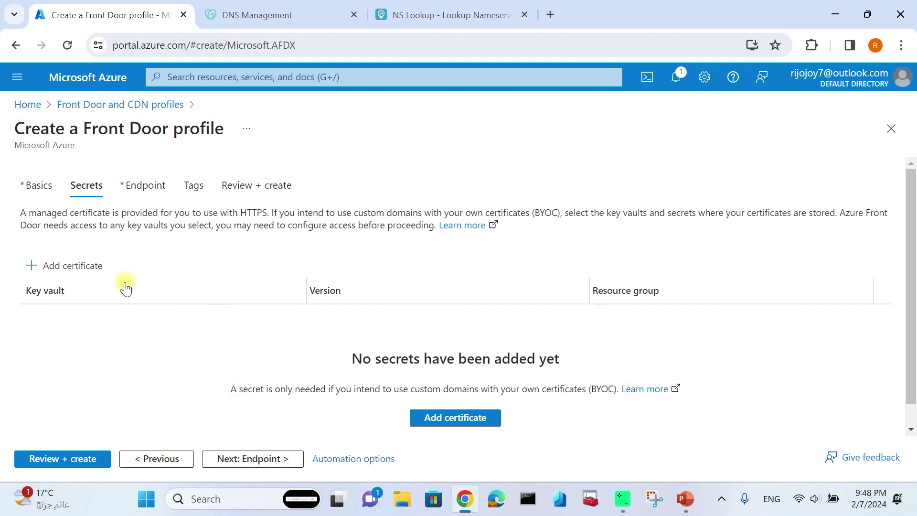
left_click(91, 265)
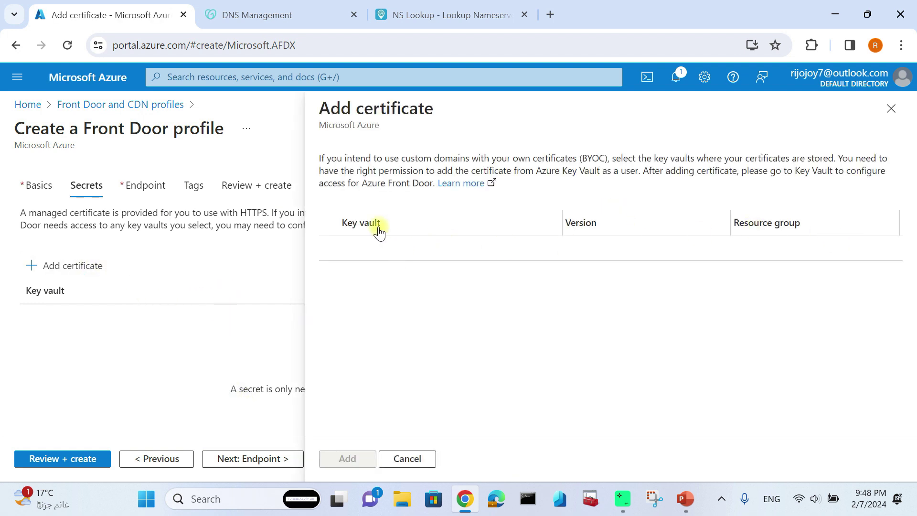
left_click(891, 110)
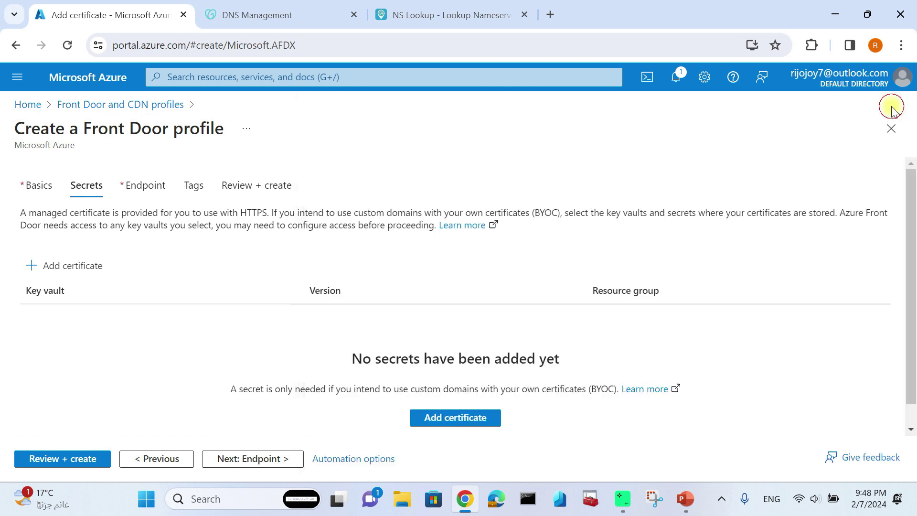
Add an endpoint named rijoskill to the Front Door profile, keeping it enabled
left_click(265, 461)
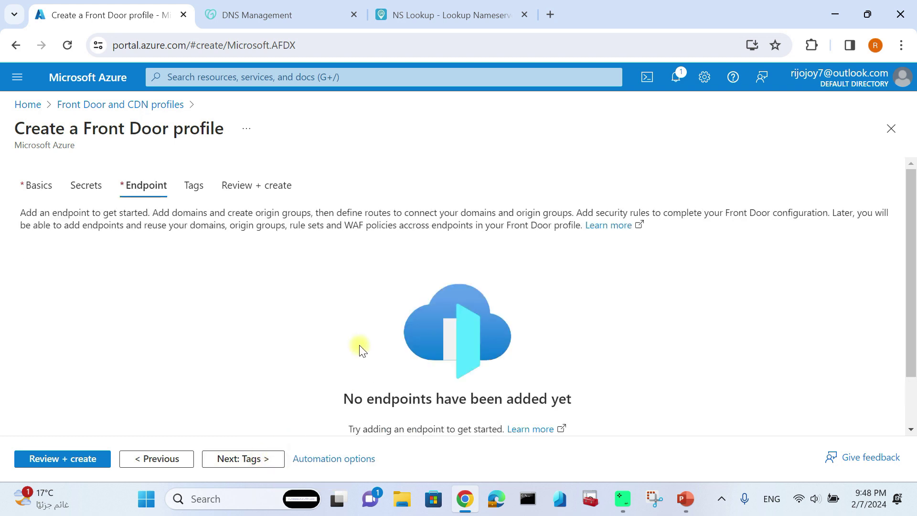
scroll(358, 348, "down", 2)
left_click(439, 399)
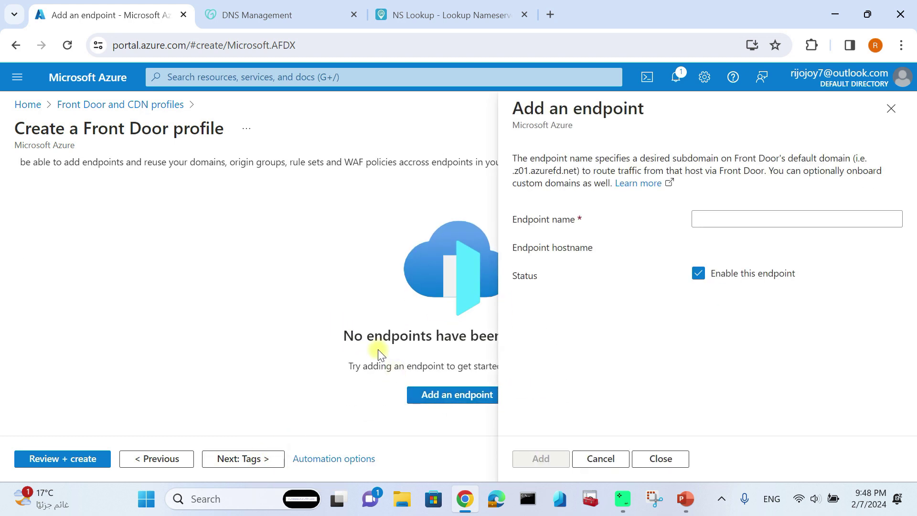
left_click(728, 219)
type("rijoskil")
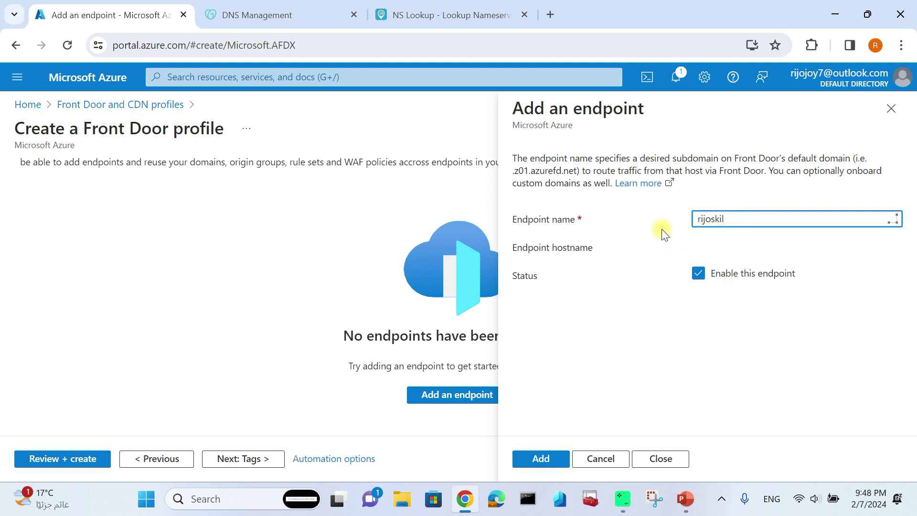
type("l")
left_click(645, 255)
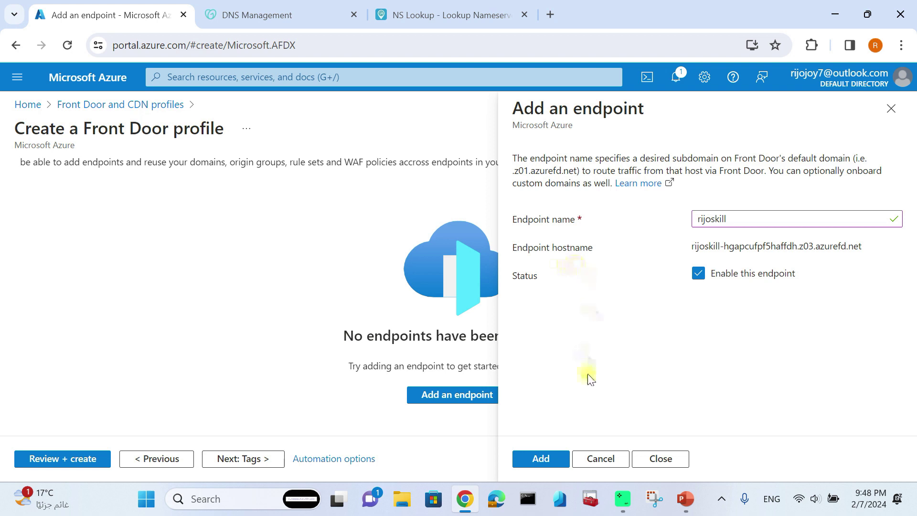
left_click(541, 459)
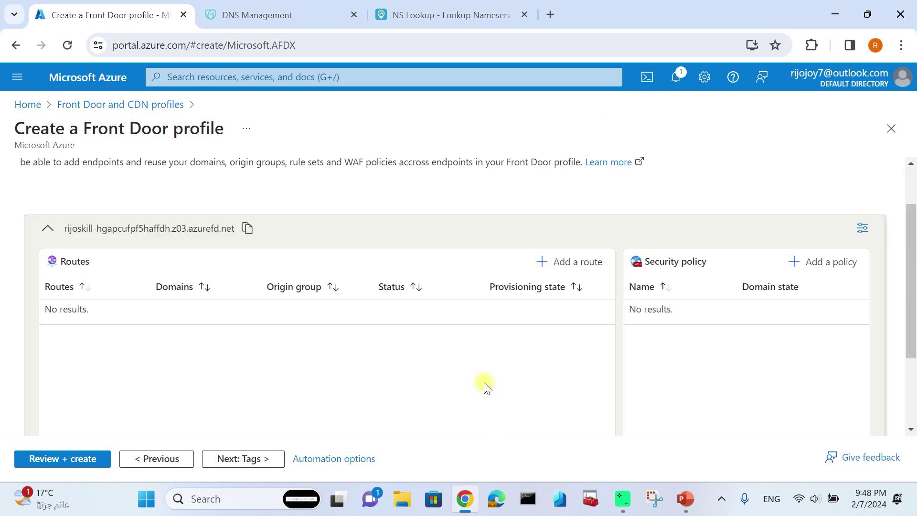
Start adding a route to the rijoskill endpoint and name it route-rijoskill
left_click(571, 270)
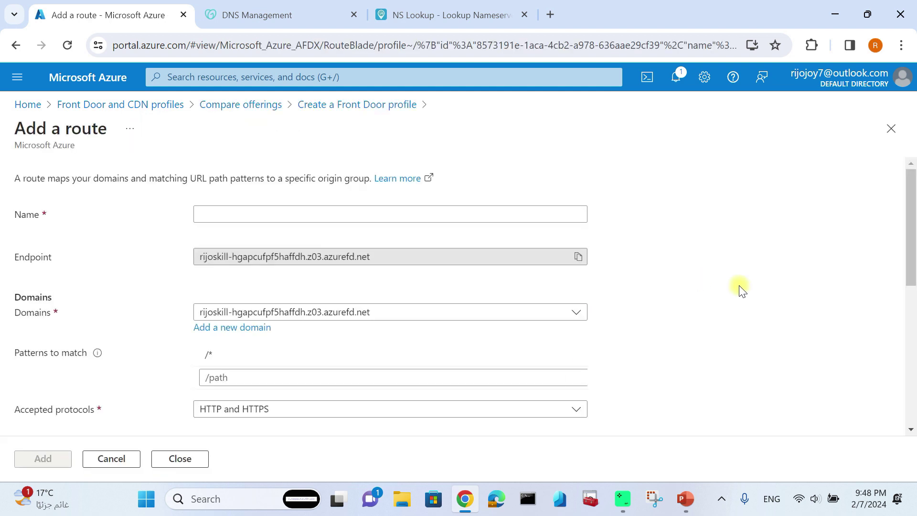
left_click(228, 215)
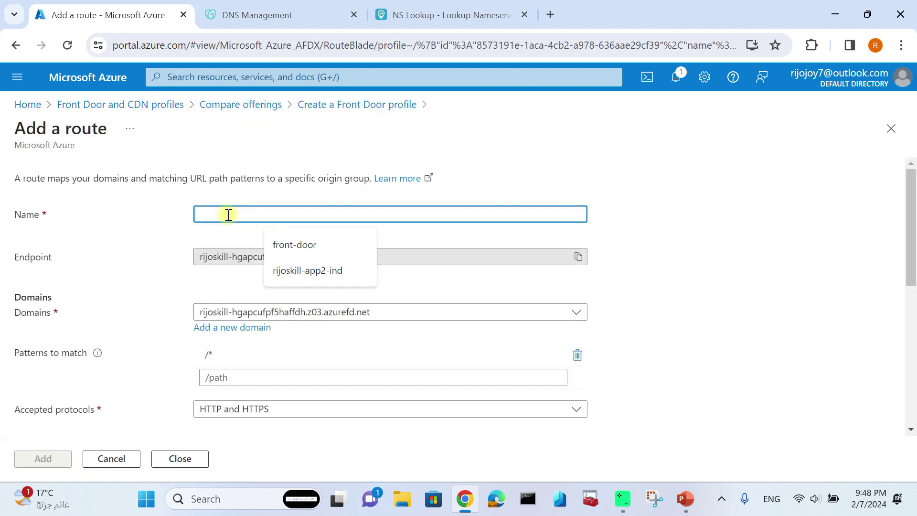
type("route-rijoskill")
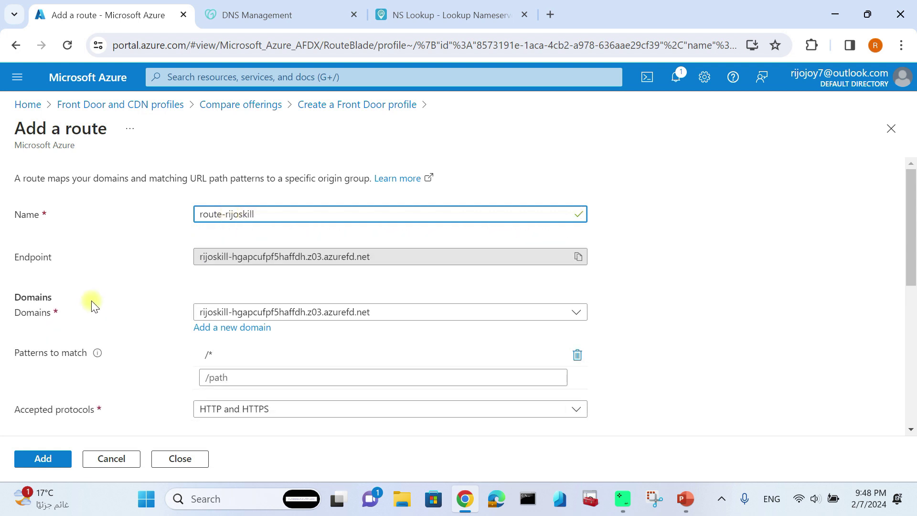
Start adding a new domain to the route, keeping Non-Azure validated domain and Azure managed DNS, and choose the rijoskill.com DNS zone
scroll(92, 303, "down", 2)
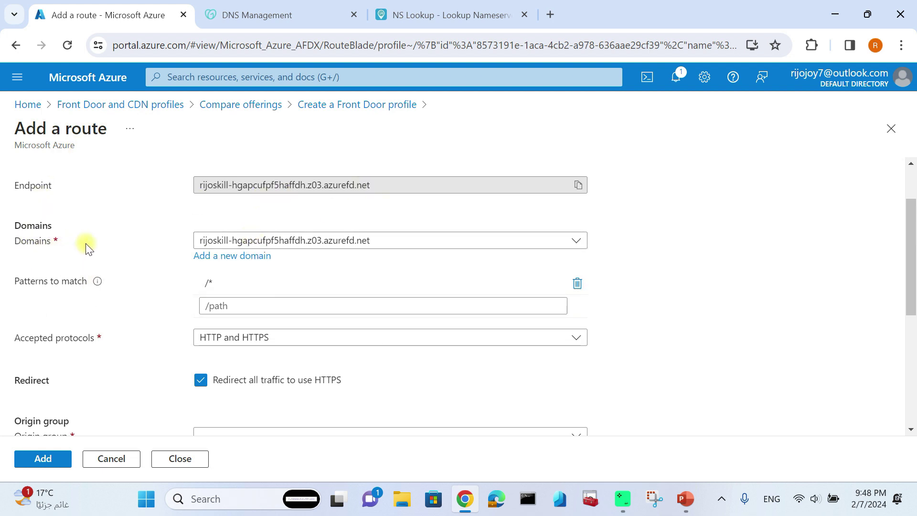
left_click(240, 255)
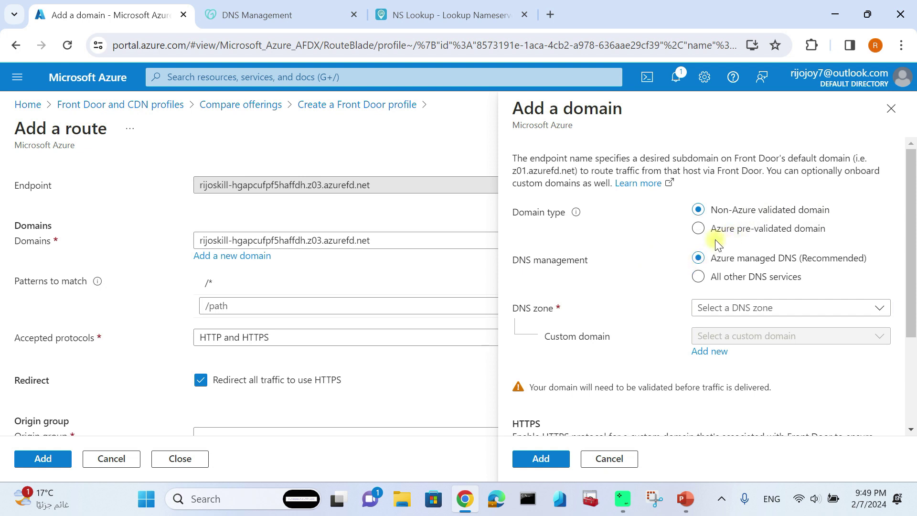
left_click(748, 234)
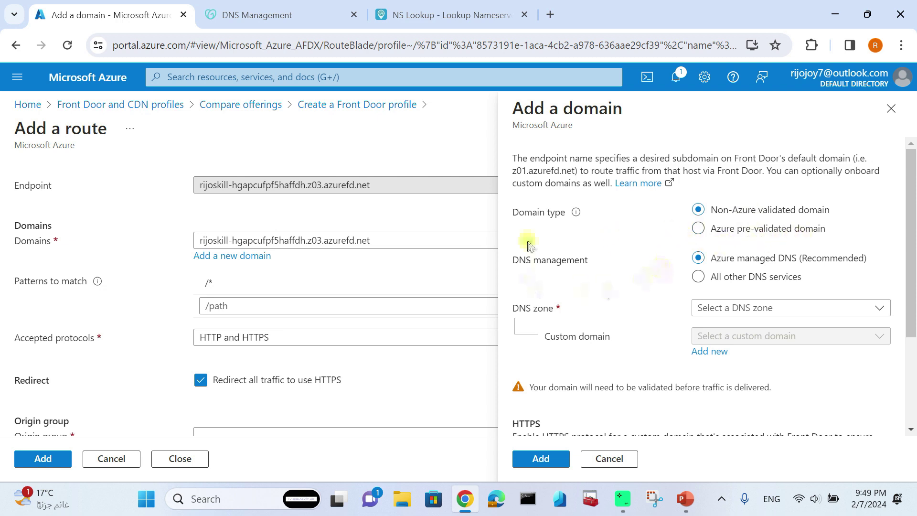
scroll(542, 275, "down", 1)
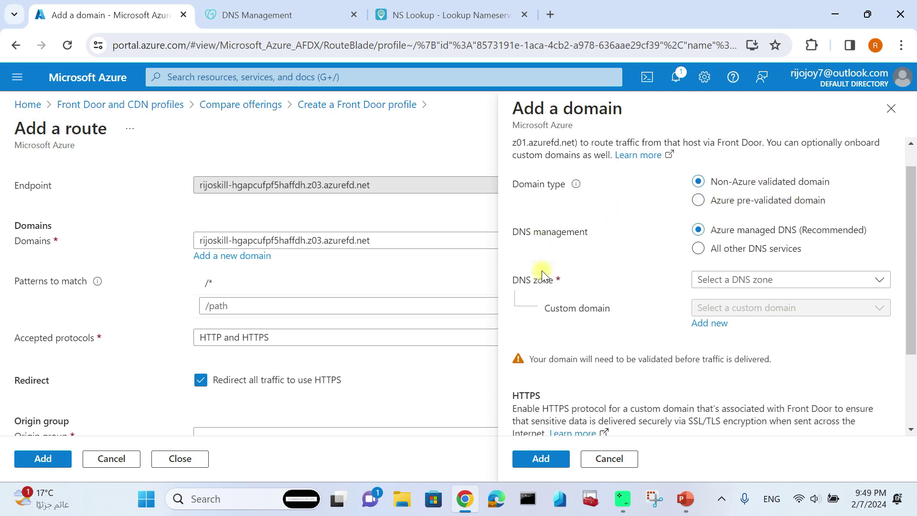
scroll(602, 277, "up", 1)
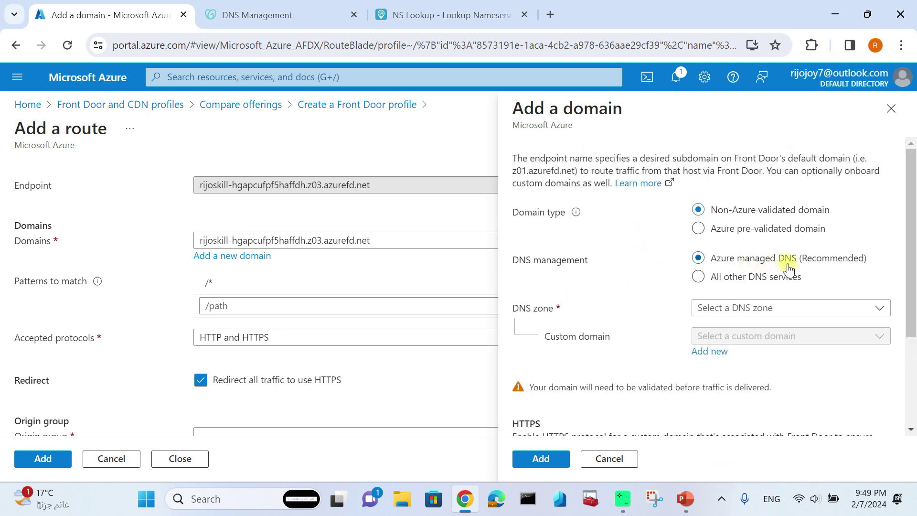
scroll(754, 265, "down", 1)
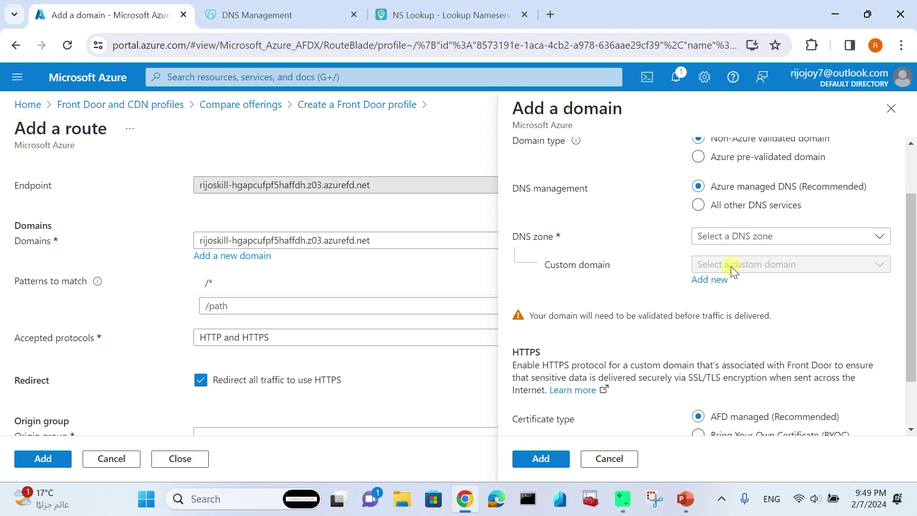
left_click(731, 237)
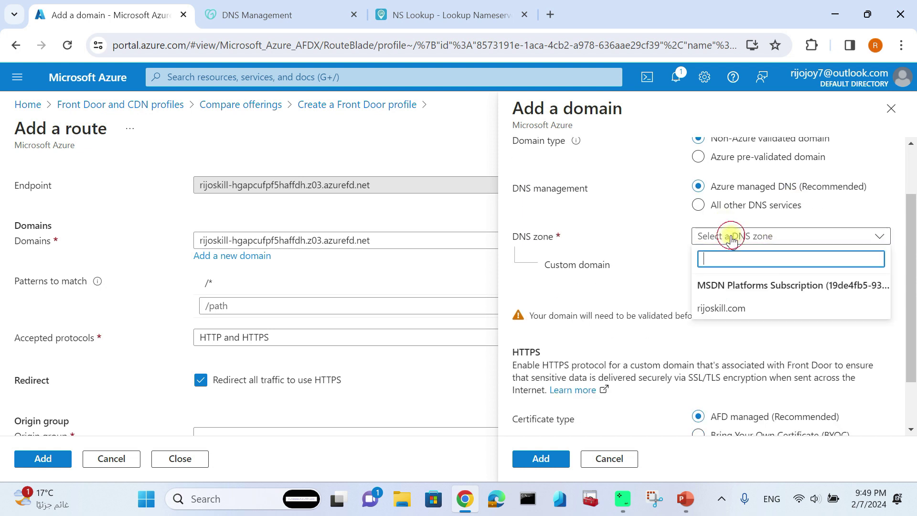
left_click(719, 309)
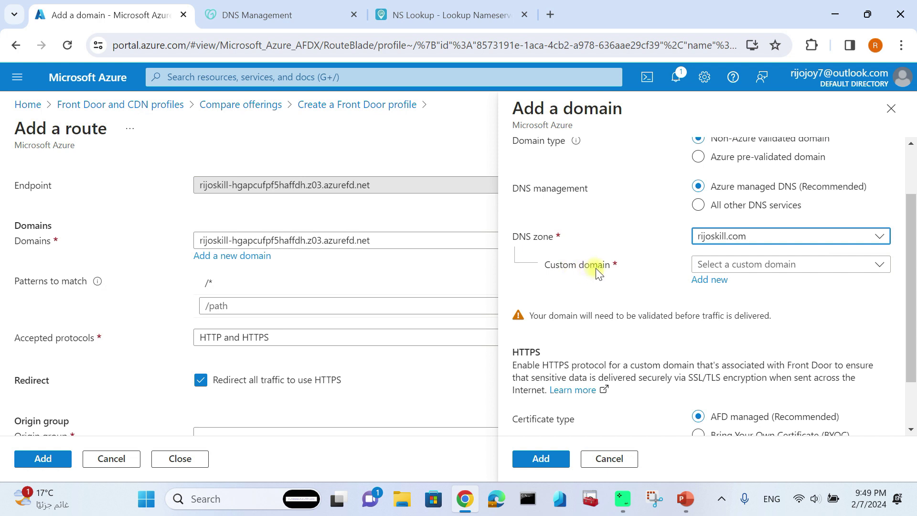
Create rijoskill.com as a new custom domain in the zone and add it to the route with an AFD managed certificate and TLS 1.2
left_click(728, 267)
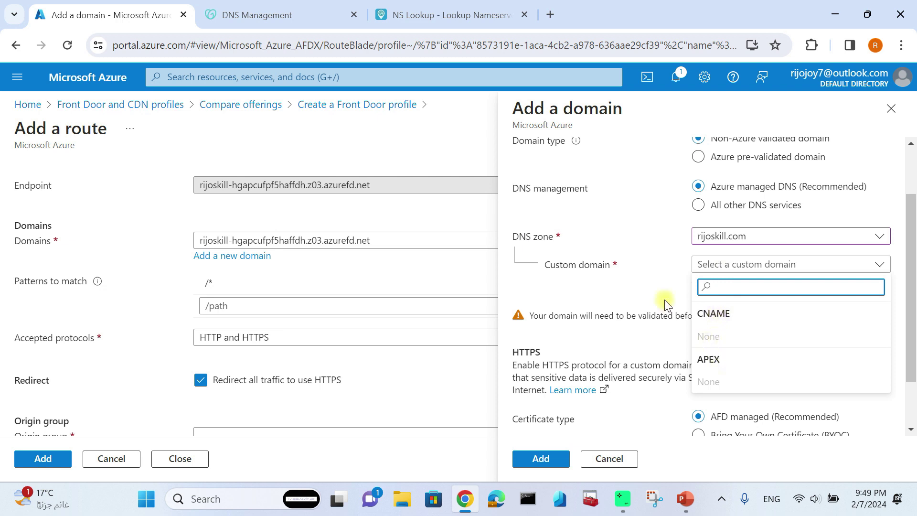
left_click(616, 268)
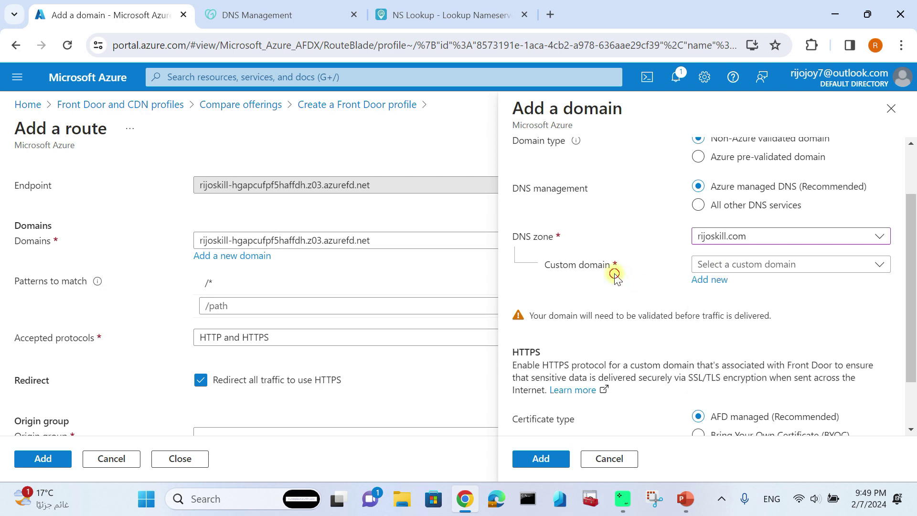
left_click(710, 281)
left_click(806, 330)
left_click(734, 375)
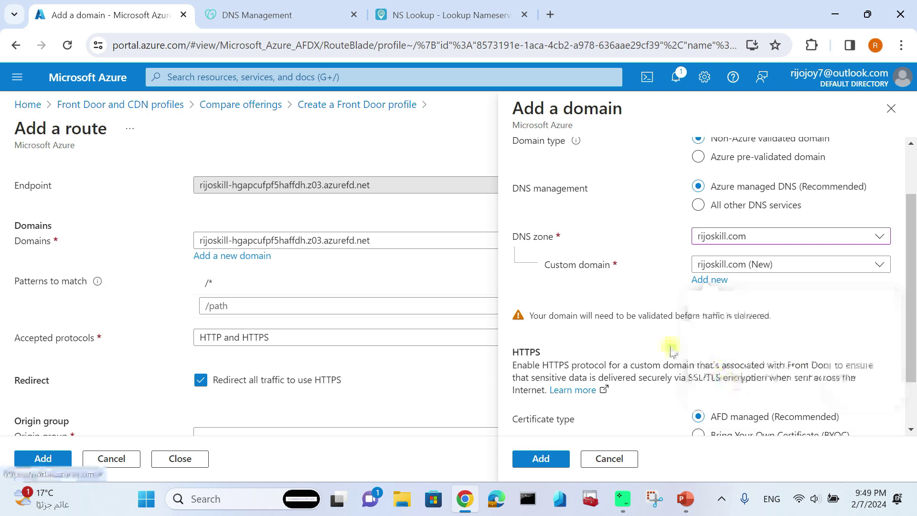
scroll(597, 313, "down", 2)
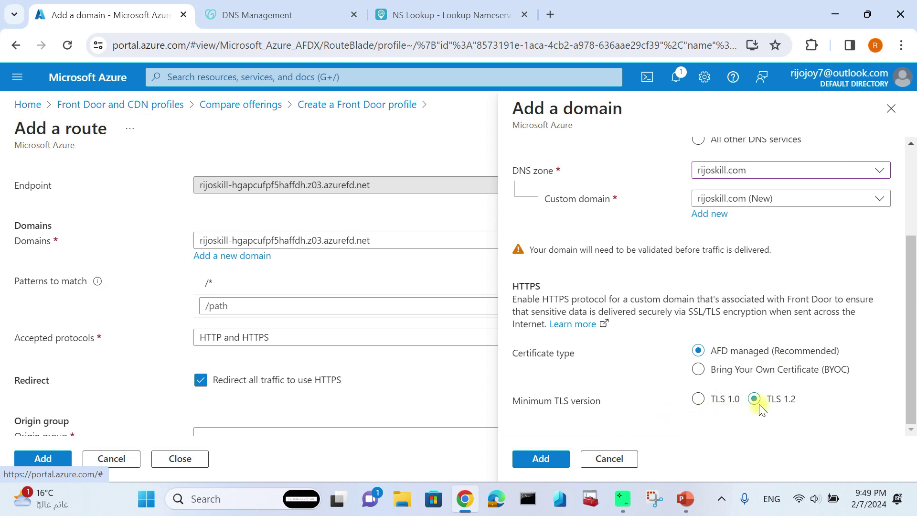
left_click(537, 454)
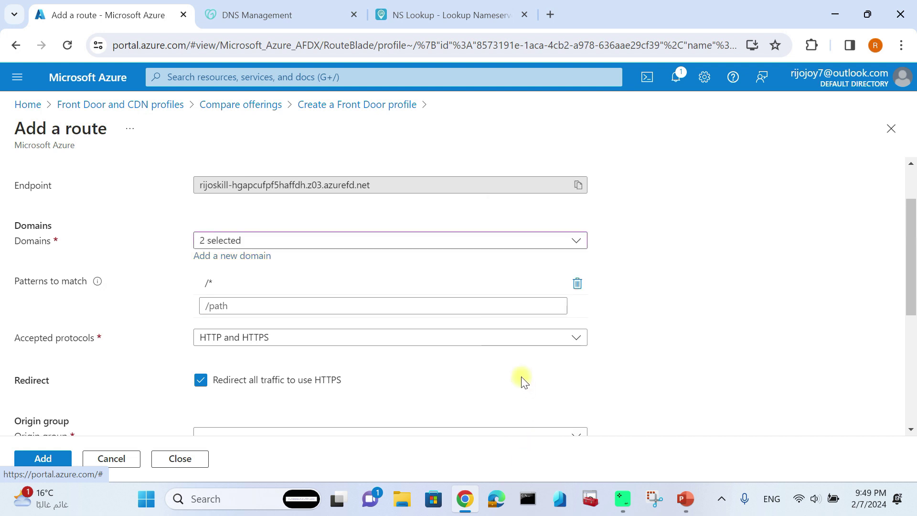
Check the domains selected for the route and the accepted protocol choices, keeping both domains and HTTP and HTTPS
left_click(372, 241)
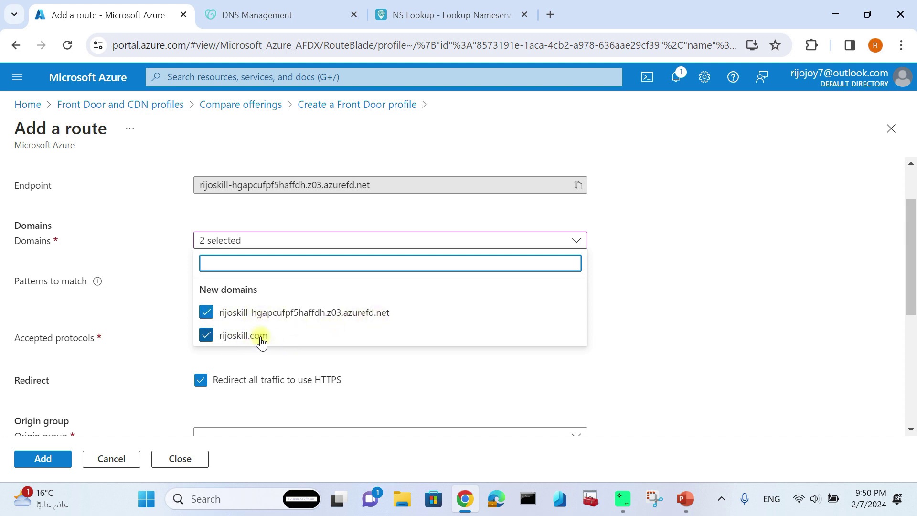
left_click(137, 325)
scroll(230, 341, "down", 2)
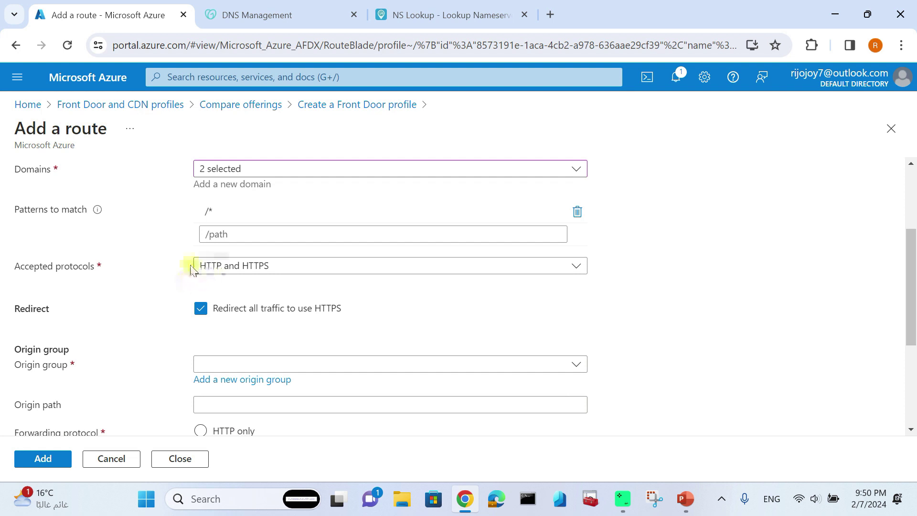
left_click(248, 271)
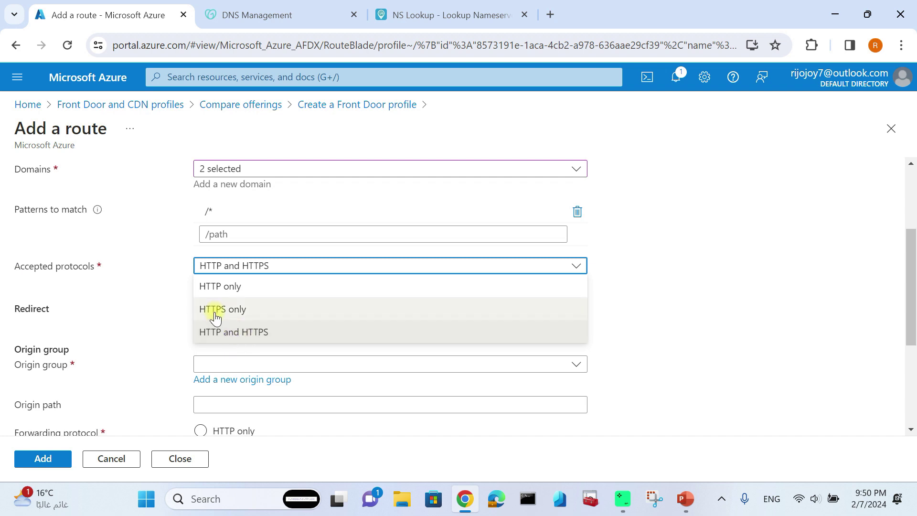
left_click(118, 312)
Start a new origin group for the route and name it orgin-rijoskill
scroll(277, 303, "down", 2)
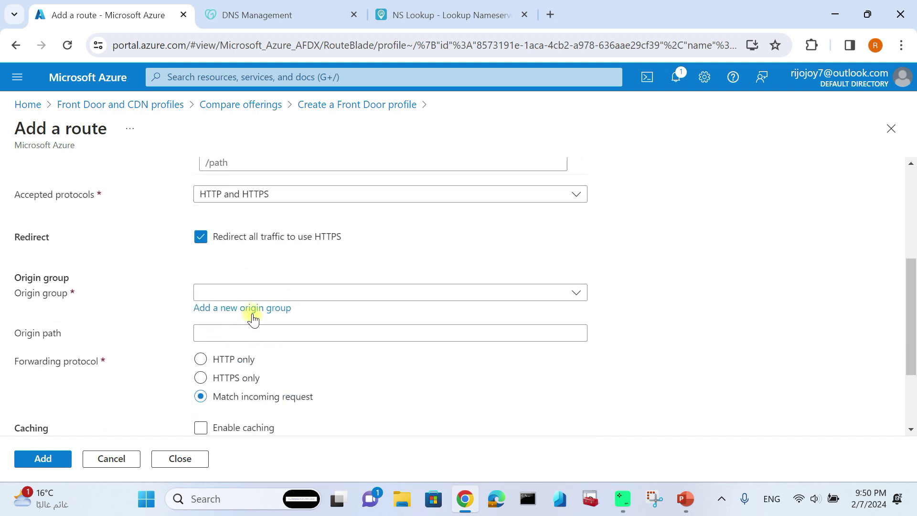
left_click(253, 315)
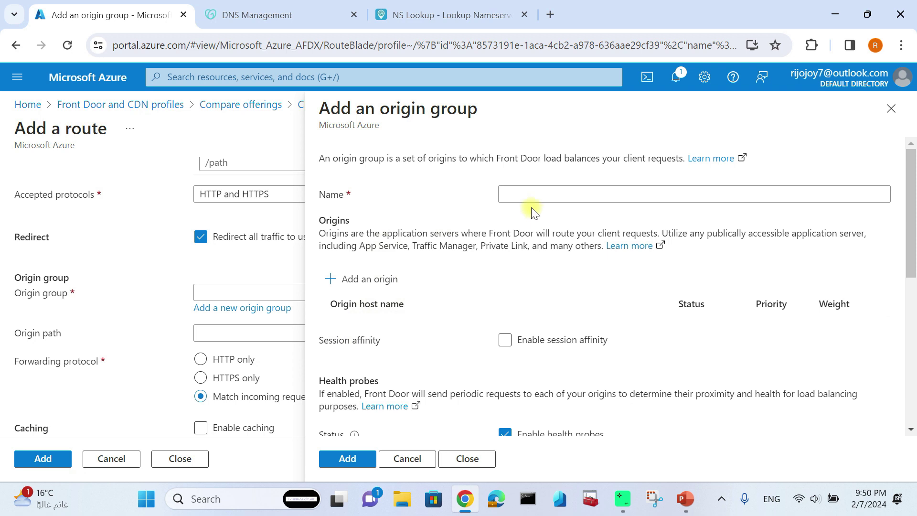
left_click(527, 194)
type("orgin-rijoskill.")
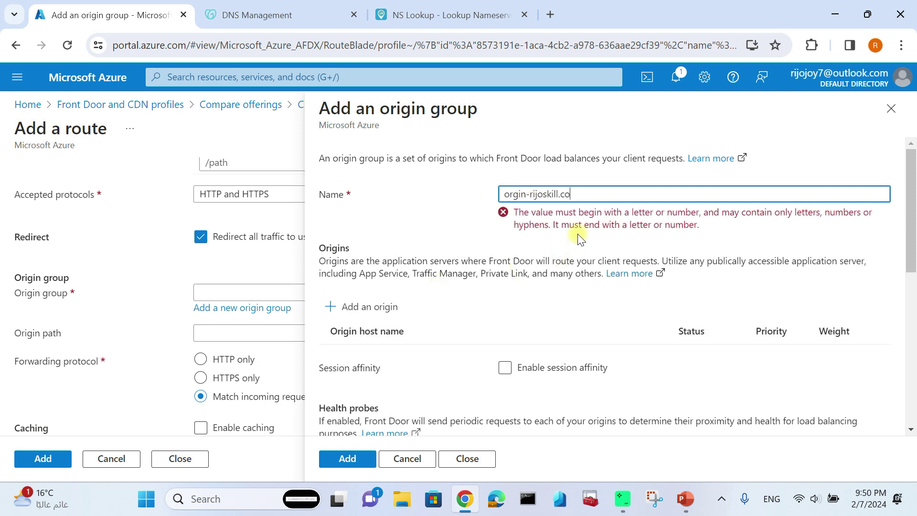
key("BackSpace")
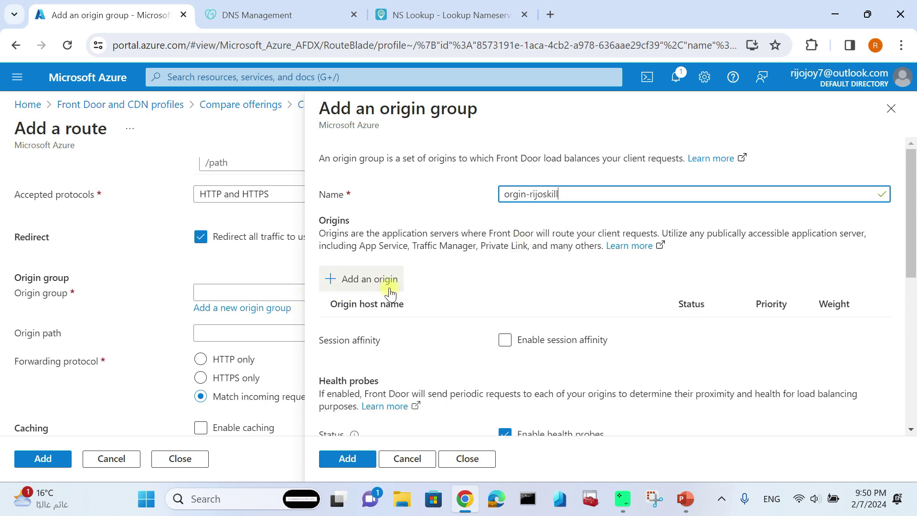
Start a new origin in the origin group, name it orgin-rijoskill-demo and set its origin type to Custom
left_click(389, 280)
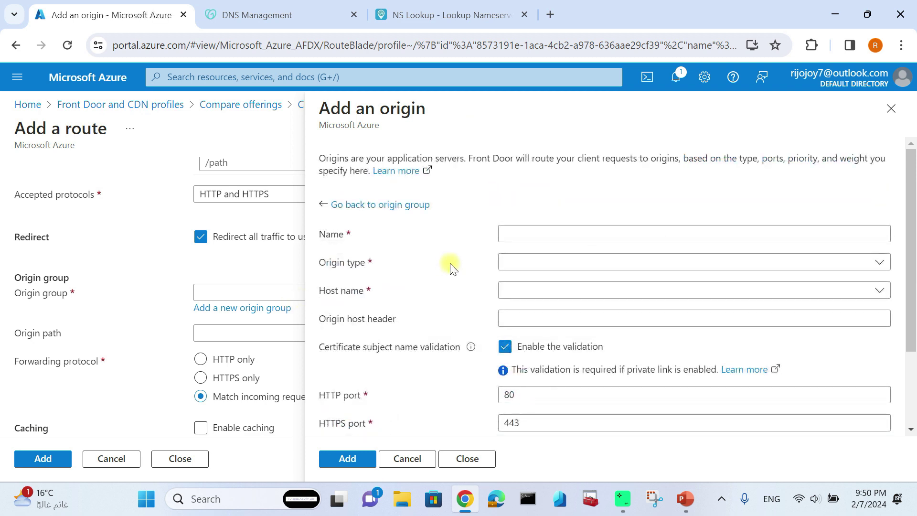
left_click(532, 230)
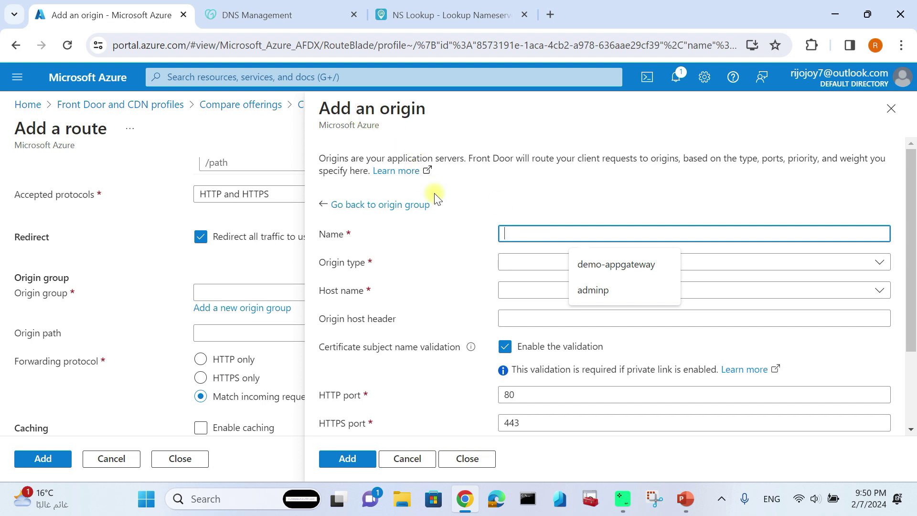
type("origin-rijoskill-dem")
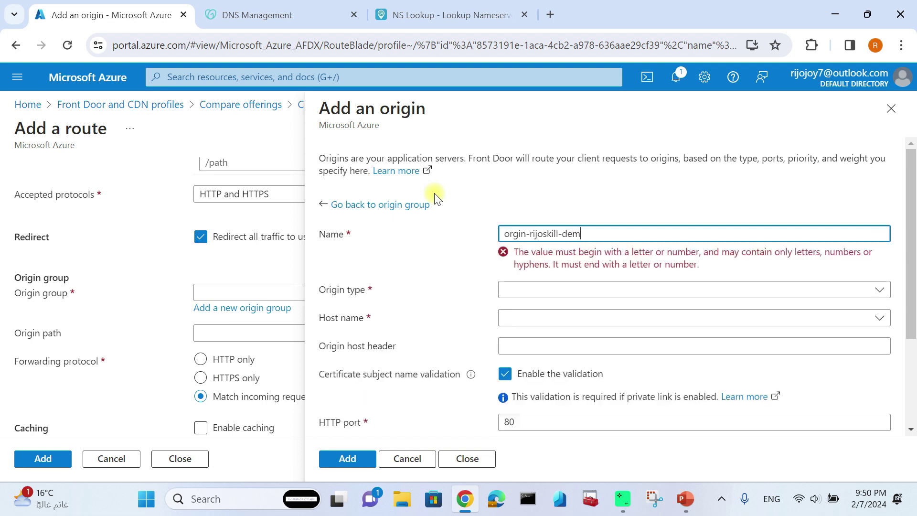
left_click(529, 260)
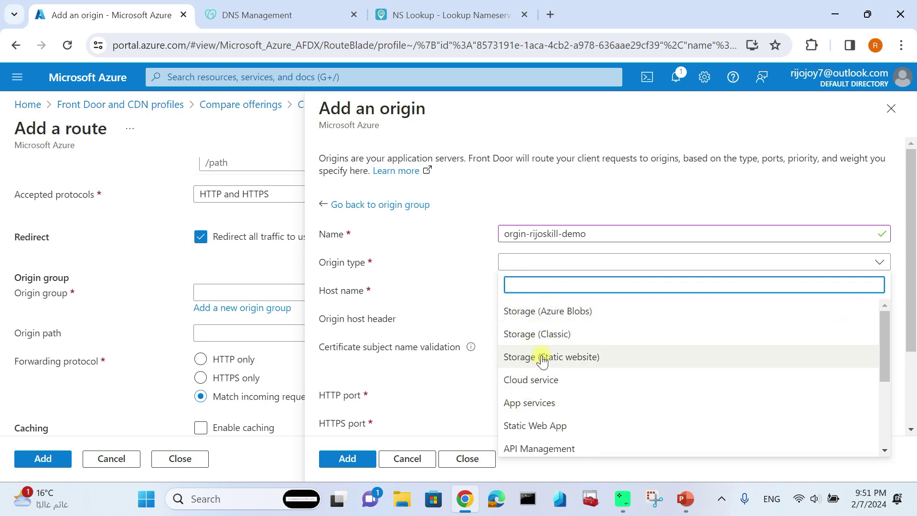
scroll(542, 359, "down", 1)
scroll(541, 345, "down", 1)
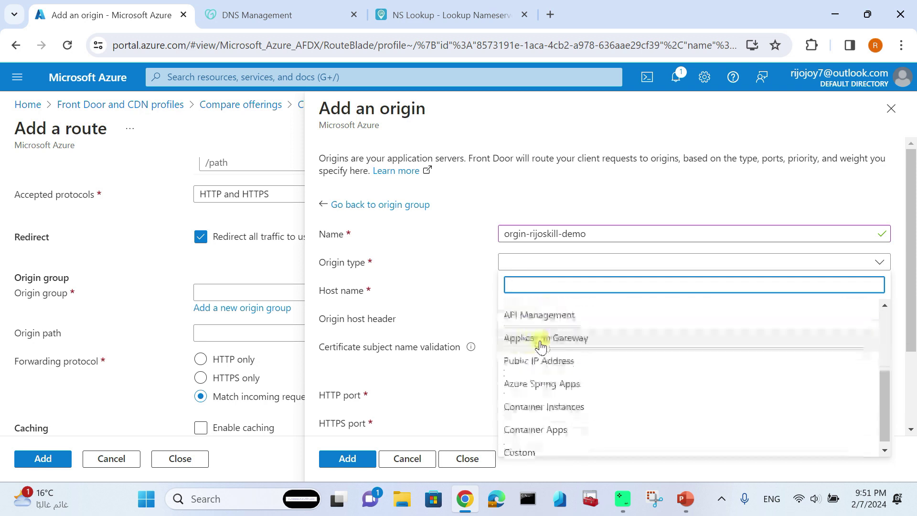
left_click(531, 444)
left_click(521, 290)
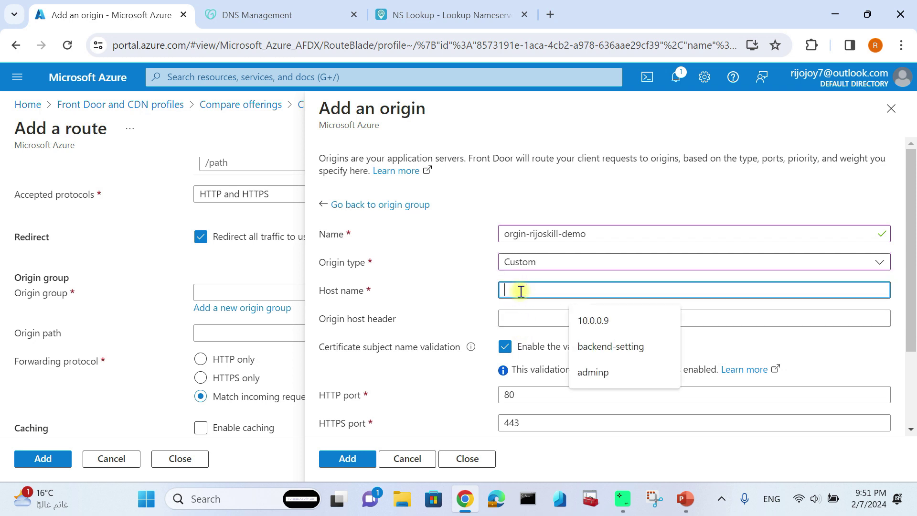
type("google.com")
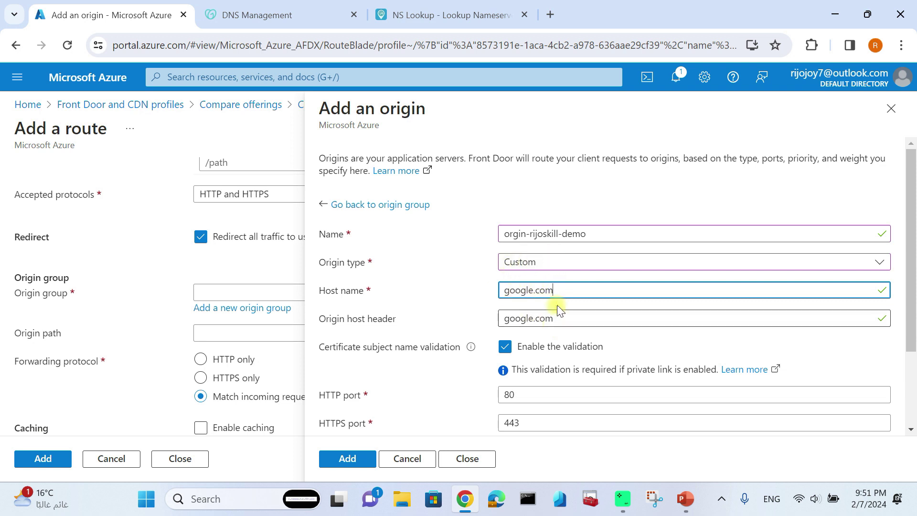
left_click_drag(563, 288, 434, 276)
key("BackSpace")
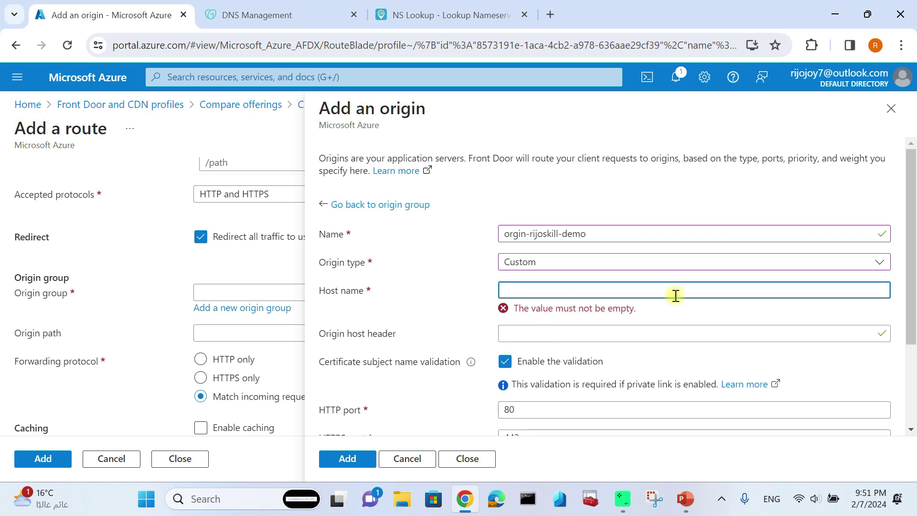
Search the web for facebook in a new browser tab, open the Facebook site and copy its address
left_click(550, 15)
left_click(547, 45)
type("face")
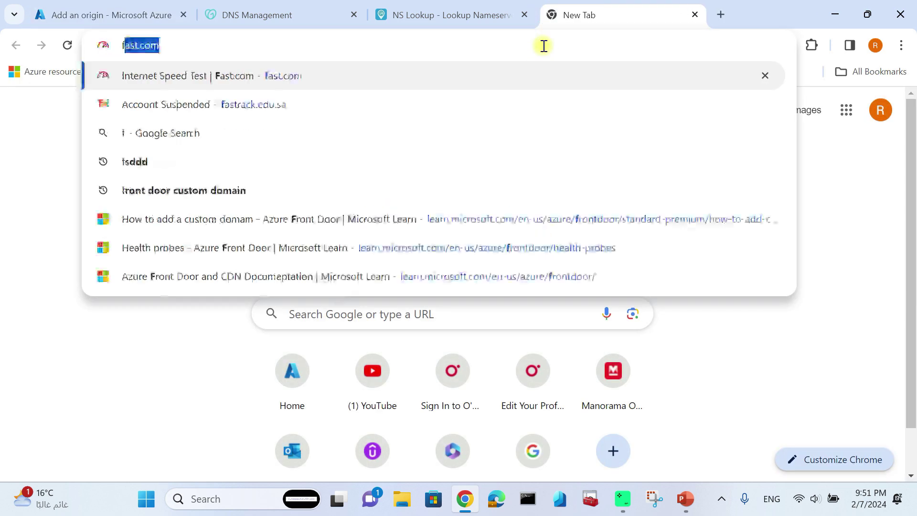
type("book")
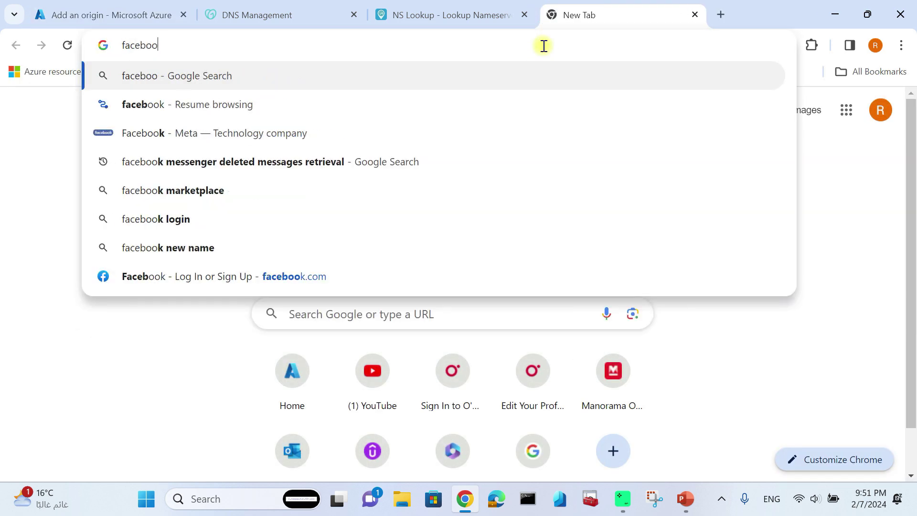
key("Return")
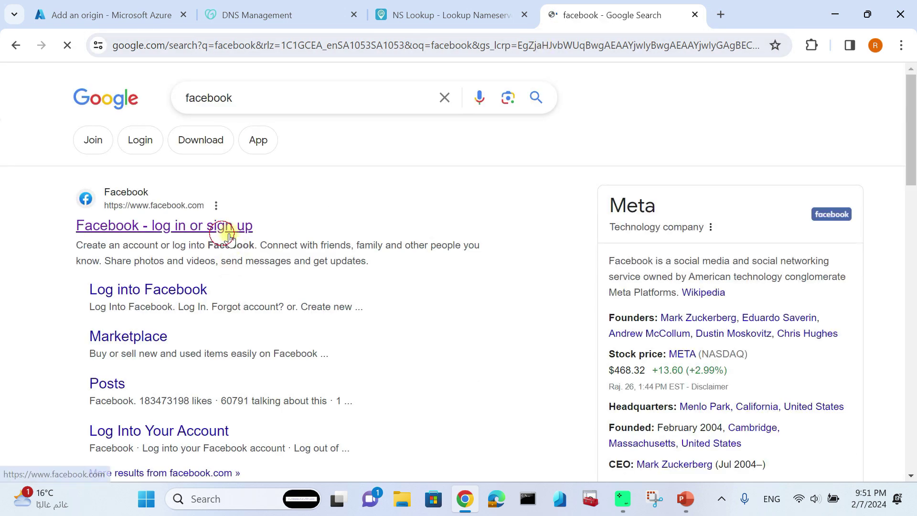
left_click(224, 230)
left_click(143, 45)
key("ctrl+c")
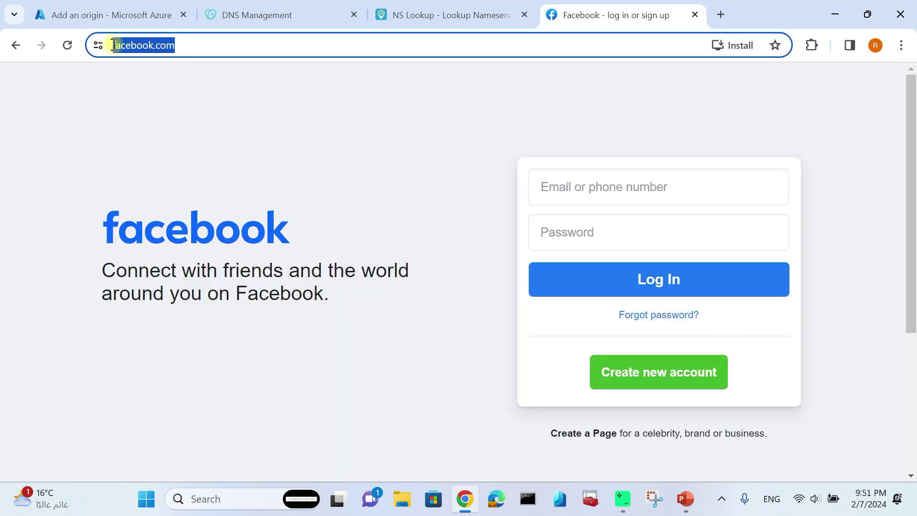
Return to the Azure portal, close the Facebook page and set the origin's host name to facebook.com
left_click(419, 11)
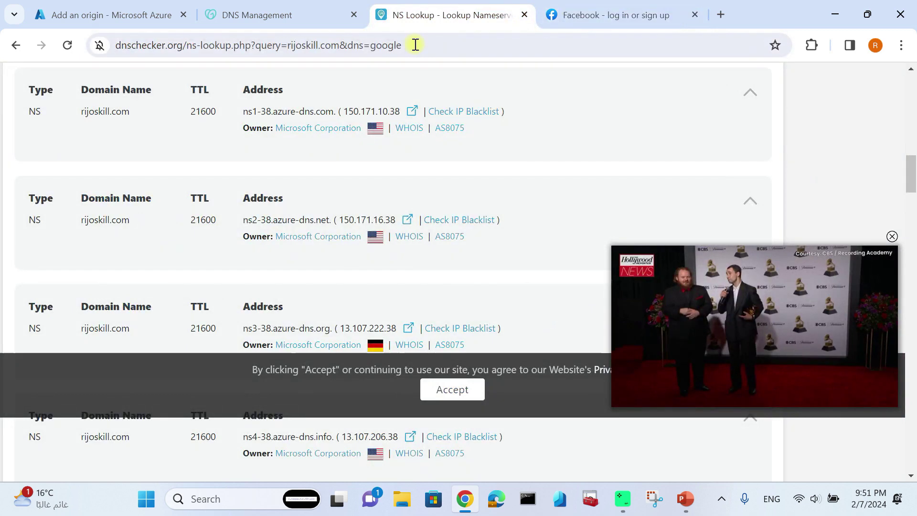
left_click(279, 15)
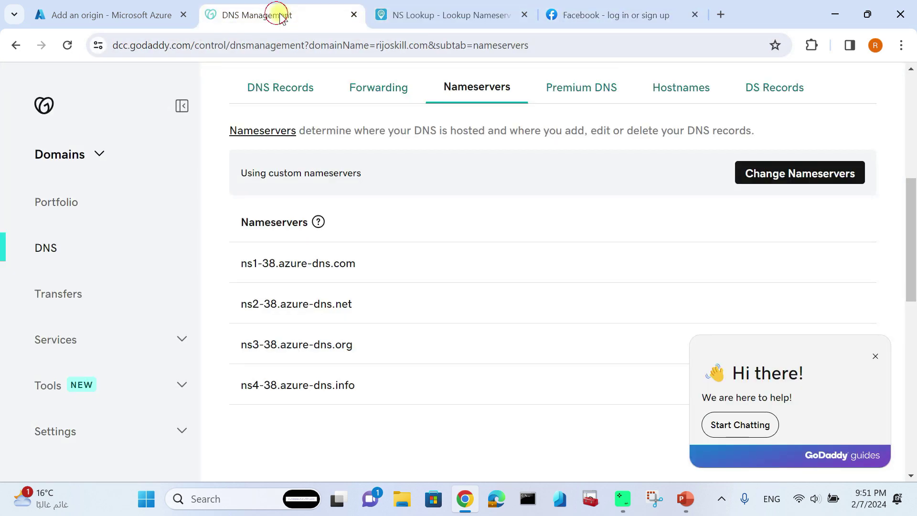
left_click(142, 12)
left_click(695, 15)
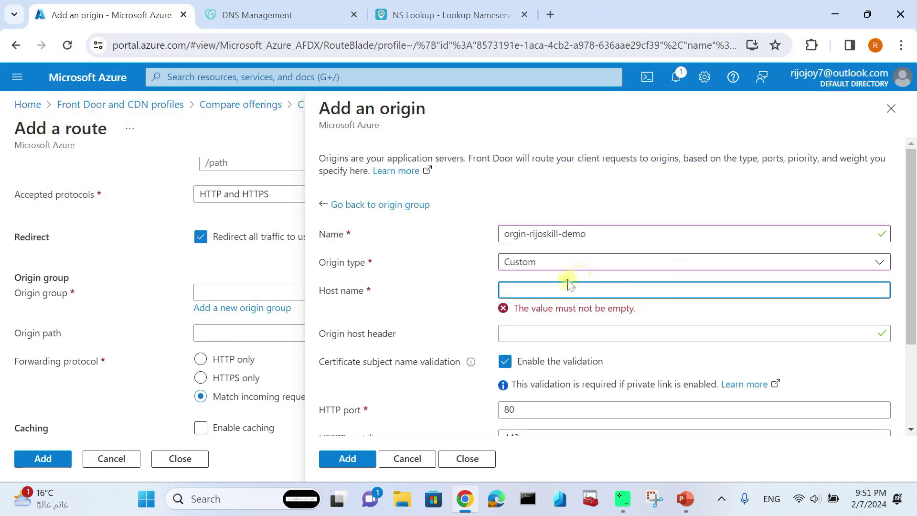
left_click(561, 287)
key("ctrl+v")
left_click_drag(538, 290, 449, 285)
key("BackSpace")
key("BackSpace")
left_click(567, 333)
left_click(570, 289)
key("BackSpace")
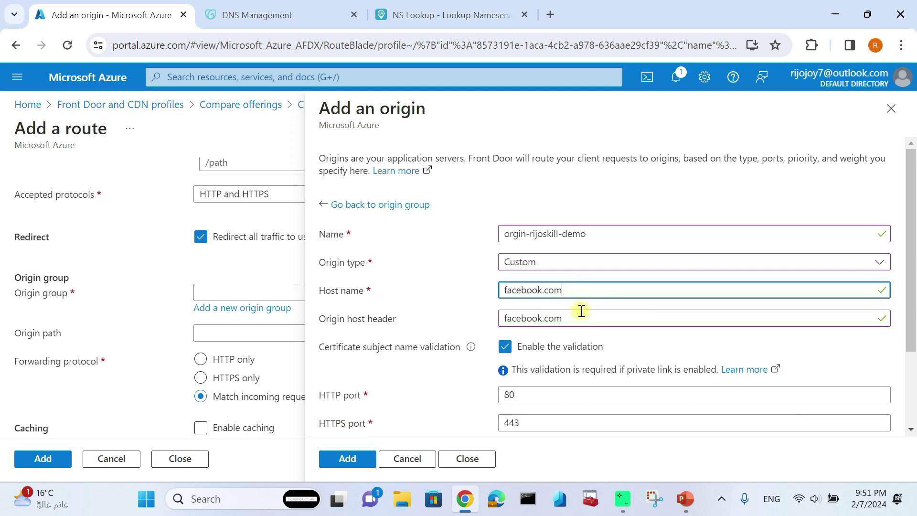
Disable certificate subject name validation for the facebook.com origin and add the origin to the group
scroll(525, 306, "down", 3)
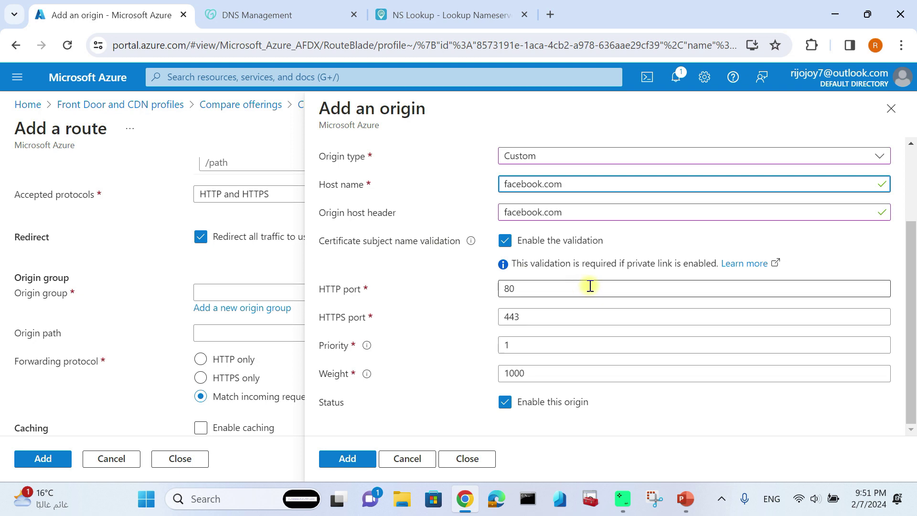
left_click(504, 241)
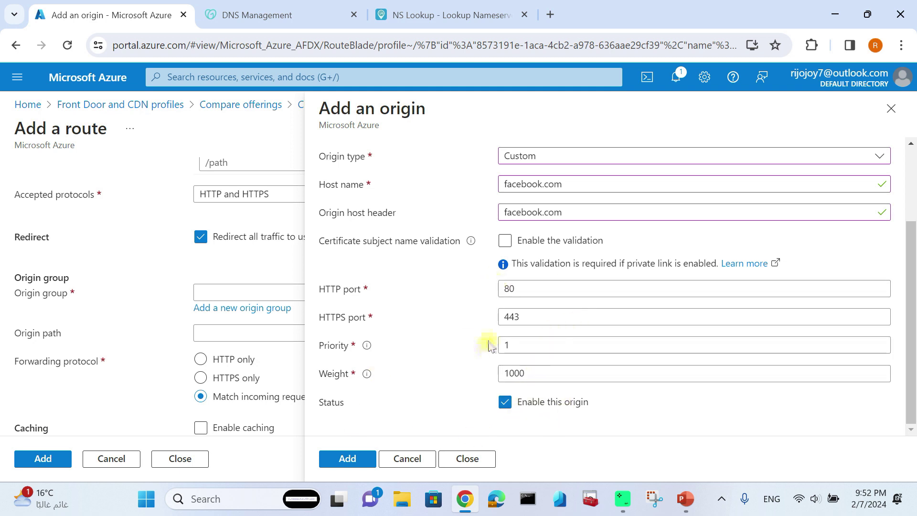
left_click(344, 459)
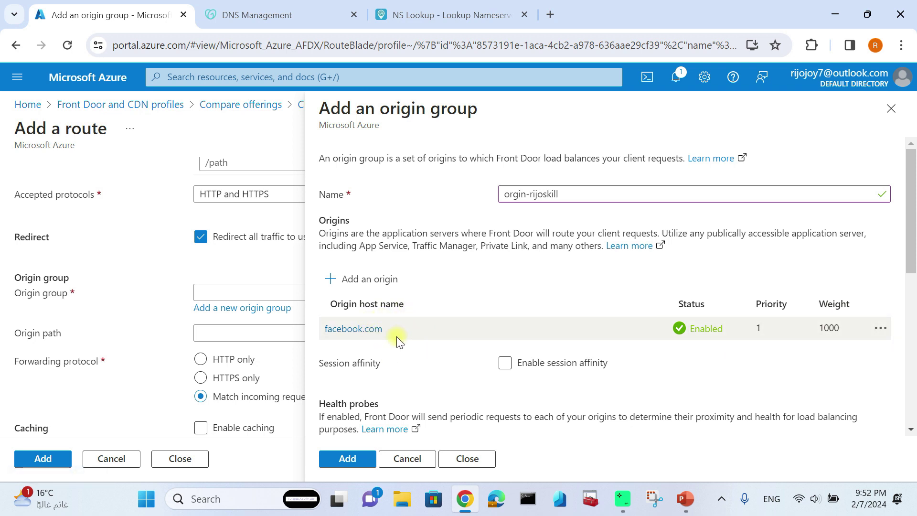
Review the health probe and load balancing settings, keep their defaults and add the origin group to the route
scroll(370, 334, "down", 5)
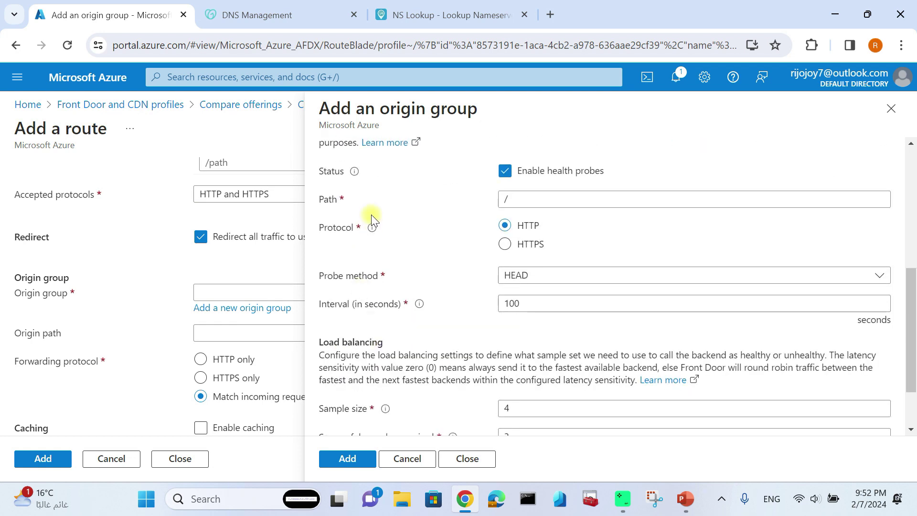
scroll(370, 219, "up", 3)
scroll(363, 268, "down", 3)
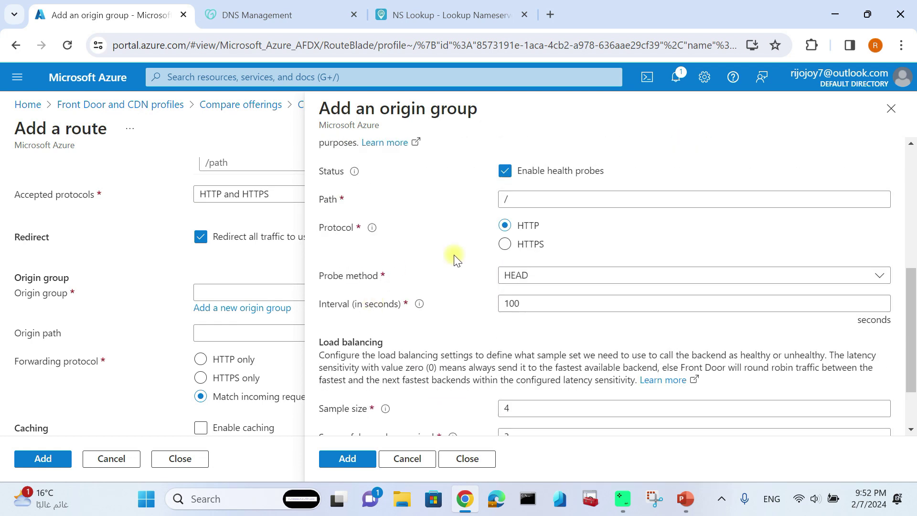
scroll(449, 299, "down", 1)
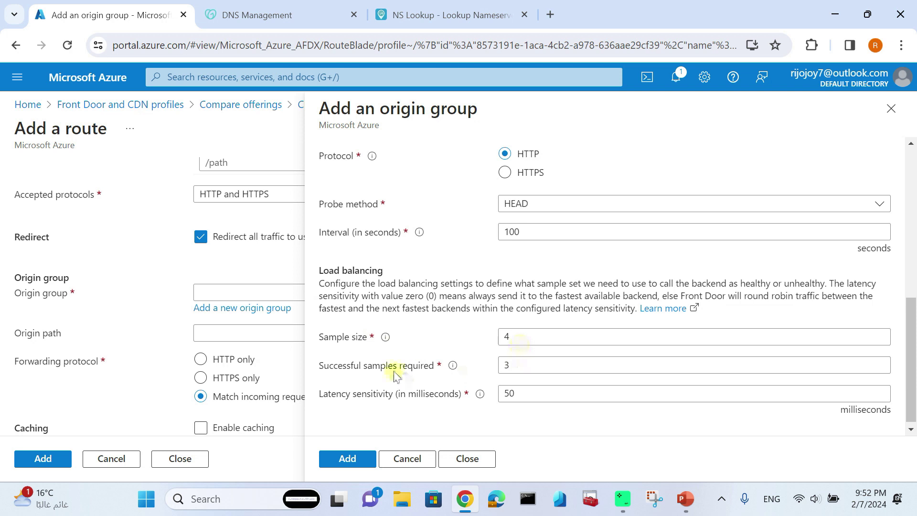
scroll(457, 397, "down", 1)
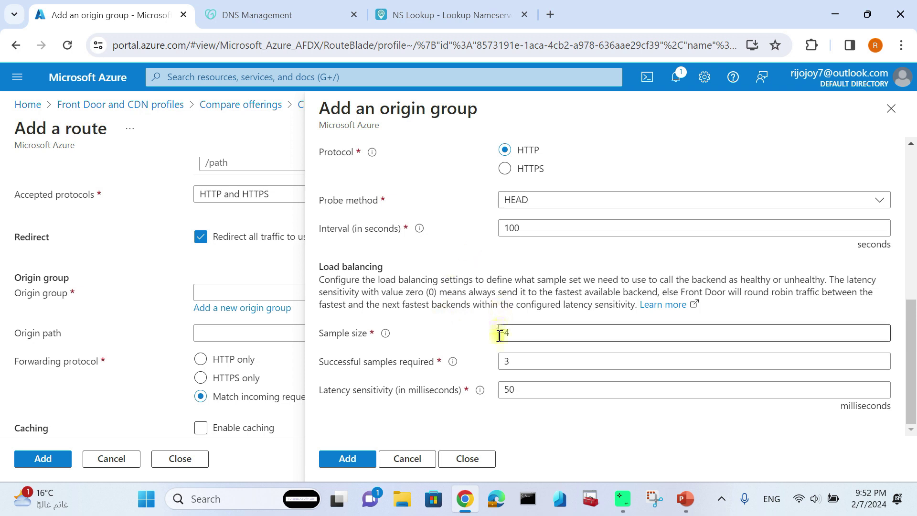
left_click(360, 456)
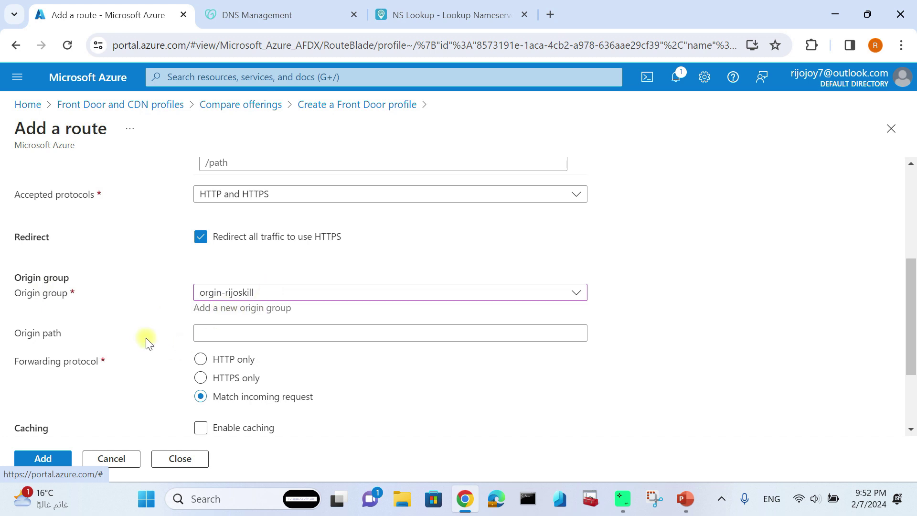
Add the route with the forwarding protocol kept at Match incoming request and caching left disabled
scroll(153, 343, "down", 1)
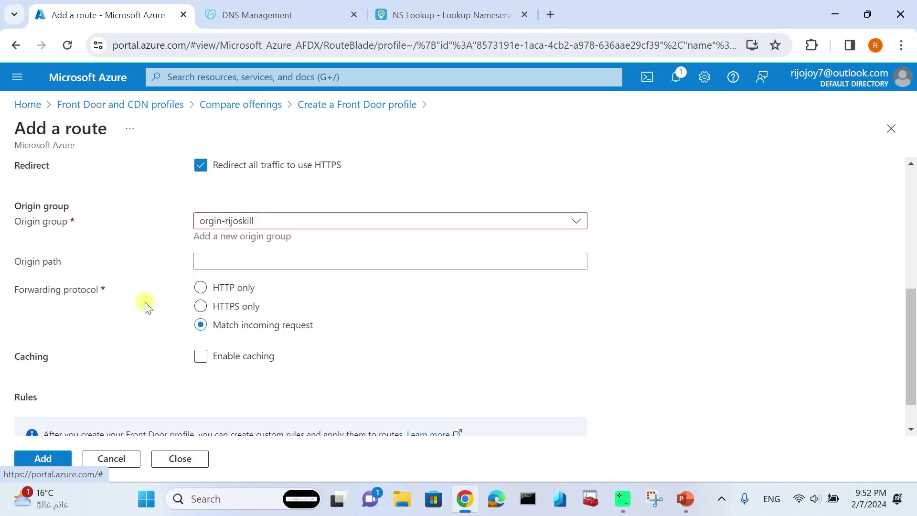
scroll(143, 303, "down", 1)
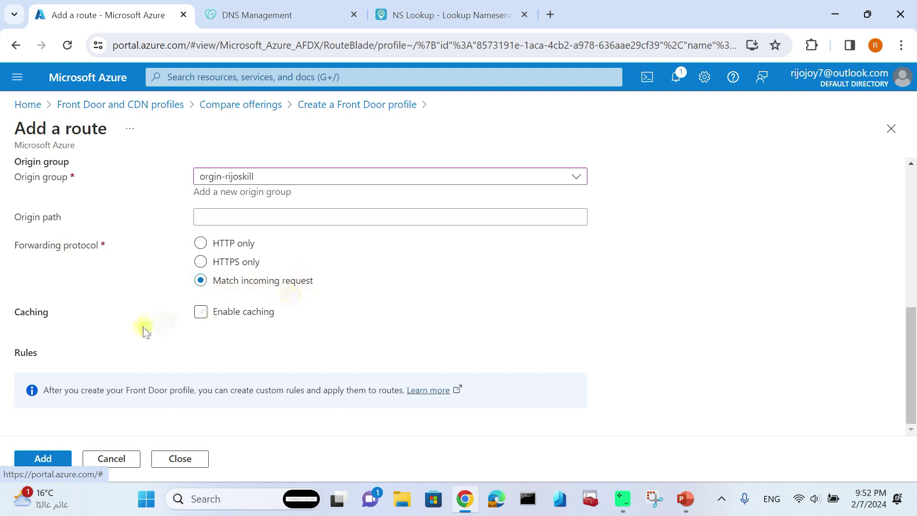
left_click(208, 319)
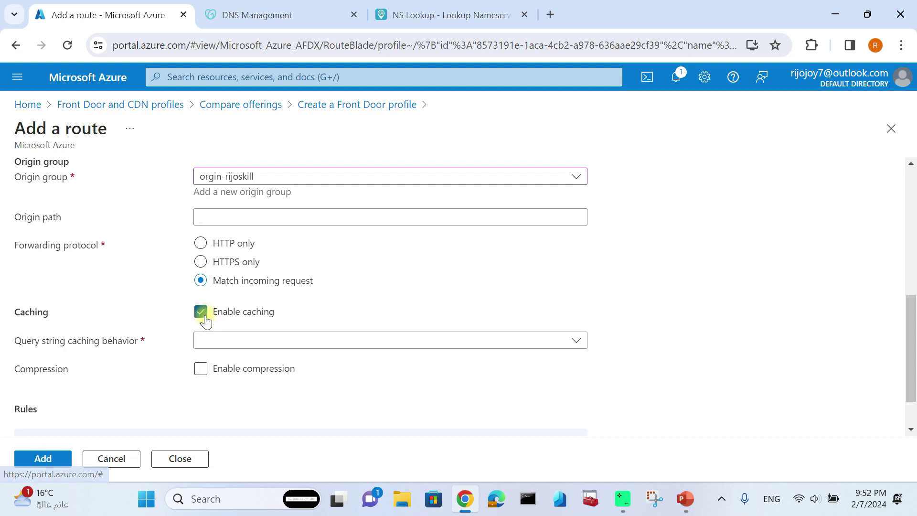
scroll(205, 322, "down", 1)
left_click(202, 255)
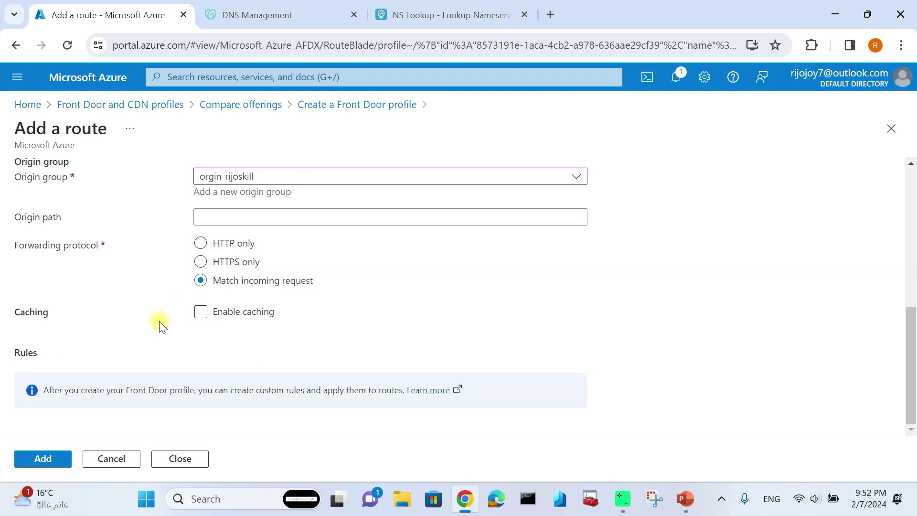
left_click(43, 458)
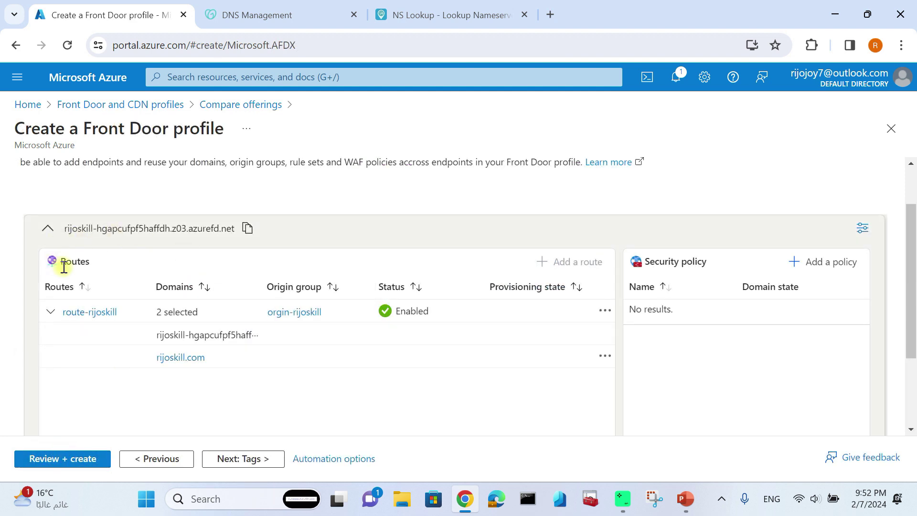
Start a security policy for the endpoint, name it demo-customedns and select both the azurefd.net endpoint domain and rijoskill.com
left_click(841, 266)
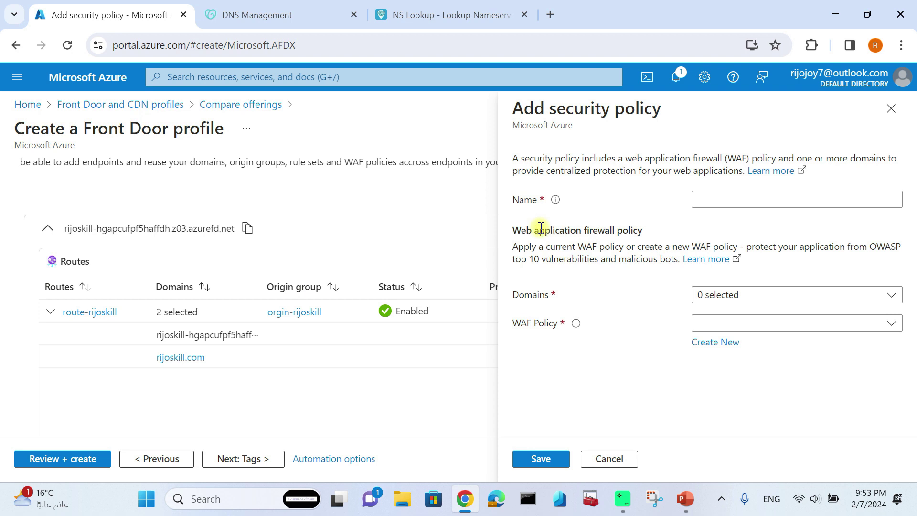
left_click(711, 198)
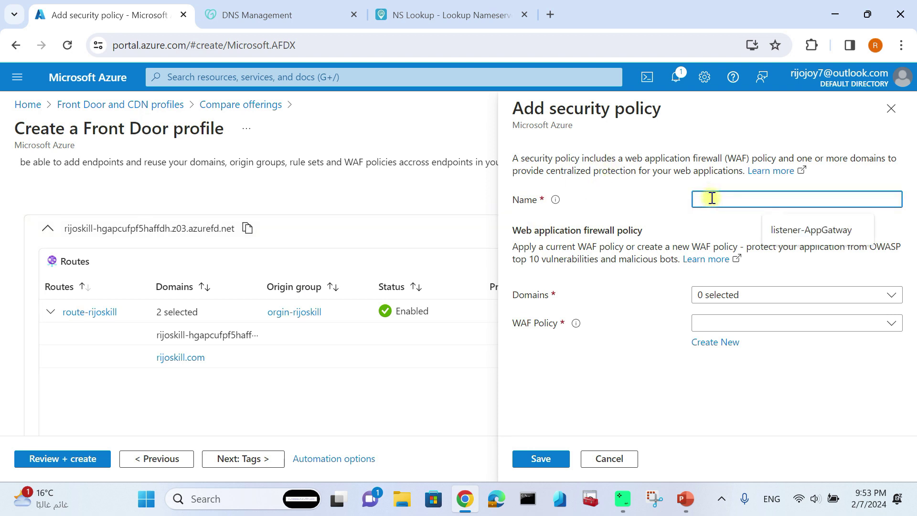
type("demo-customedns")
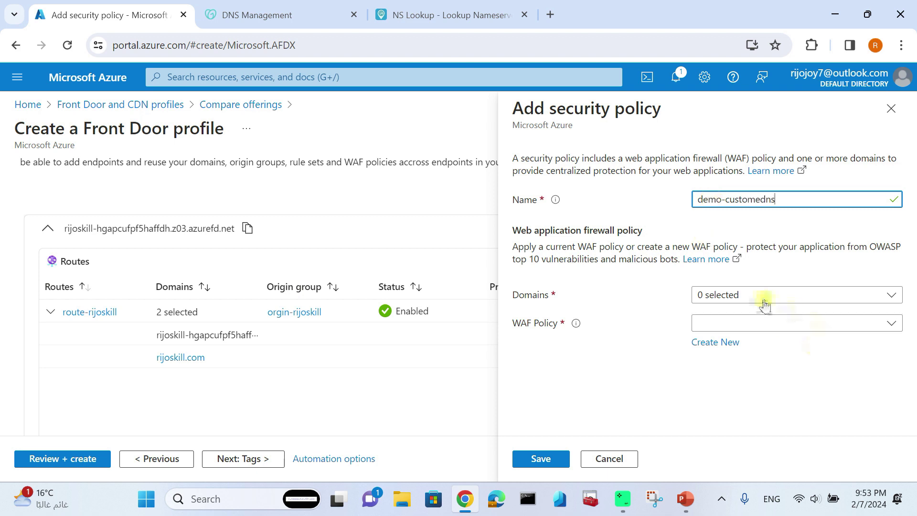
left_click(763, 299)
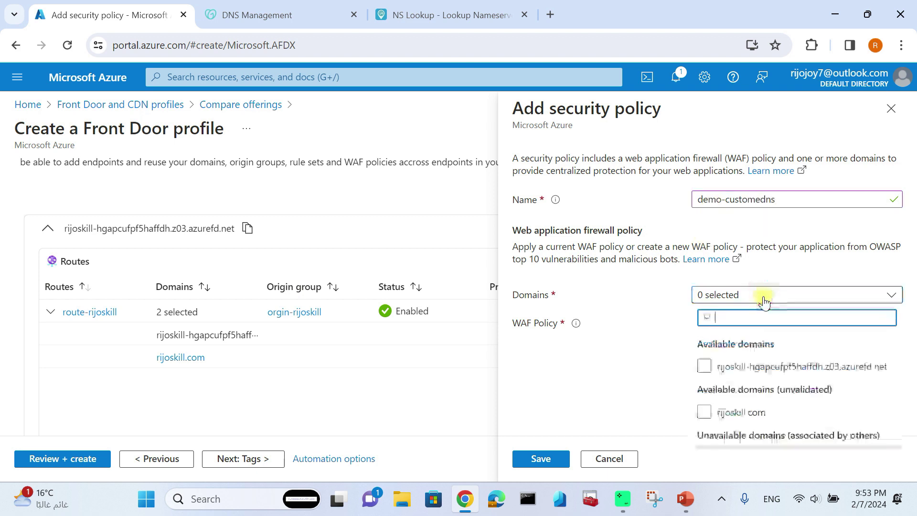
left_click(704, 366)
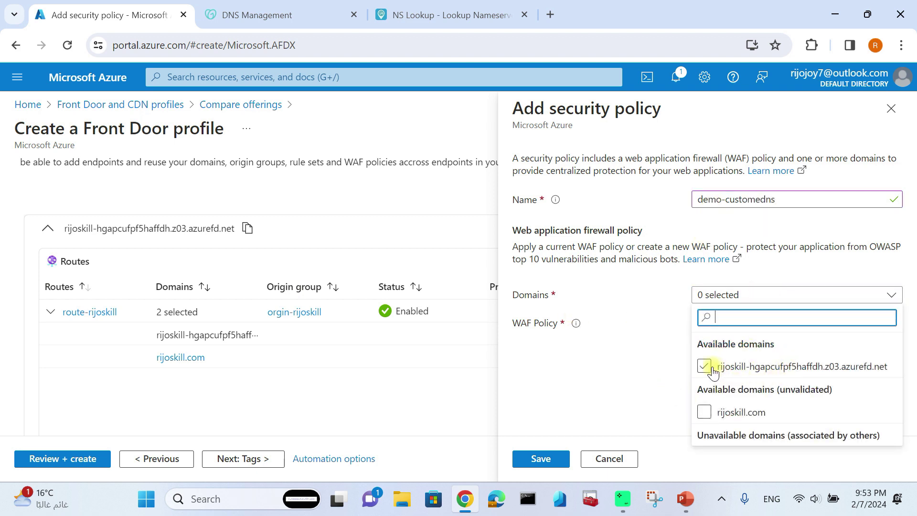
left_click(705, 413)
left_click(641, 378)
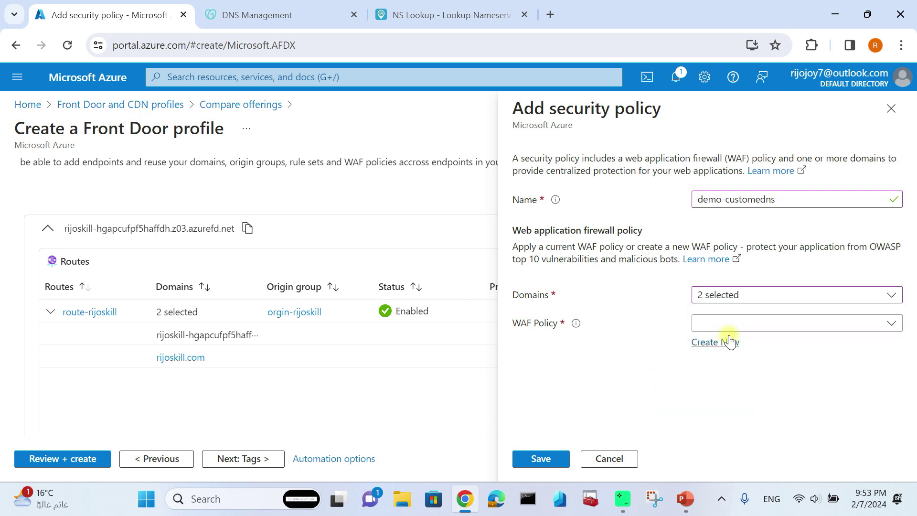
Create a new WAF policy named wafpolicyss for the security policy and save the security policy
left_click(741, 323)
left_click(625, 363)
left_click(702, 341)
left_click(473, 281)
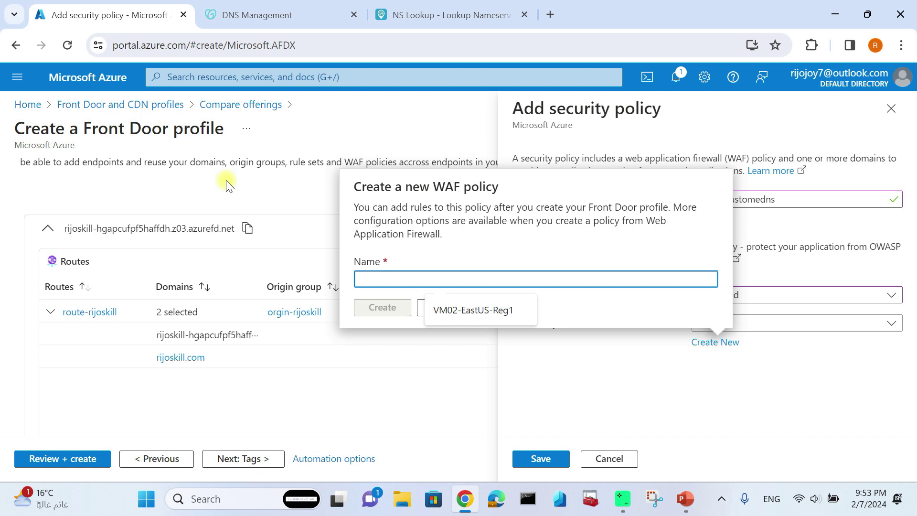
type("waf")
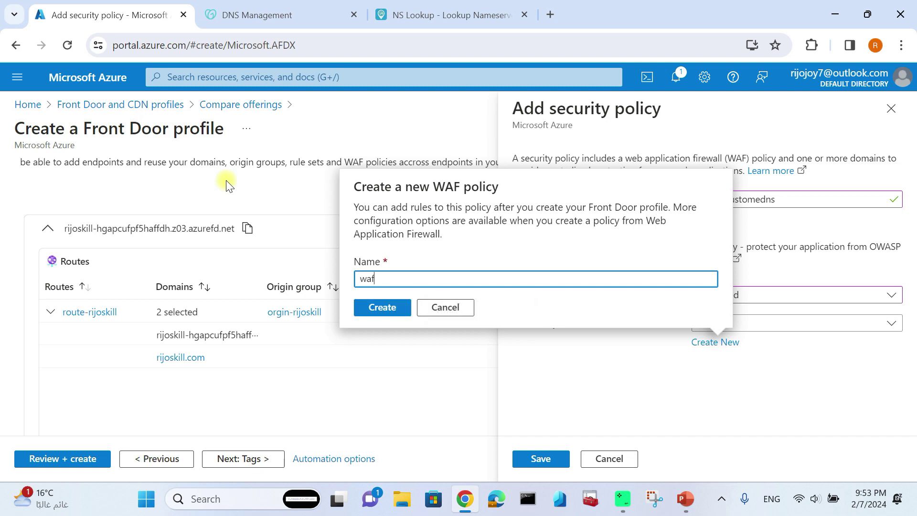
type("-policyss")
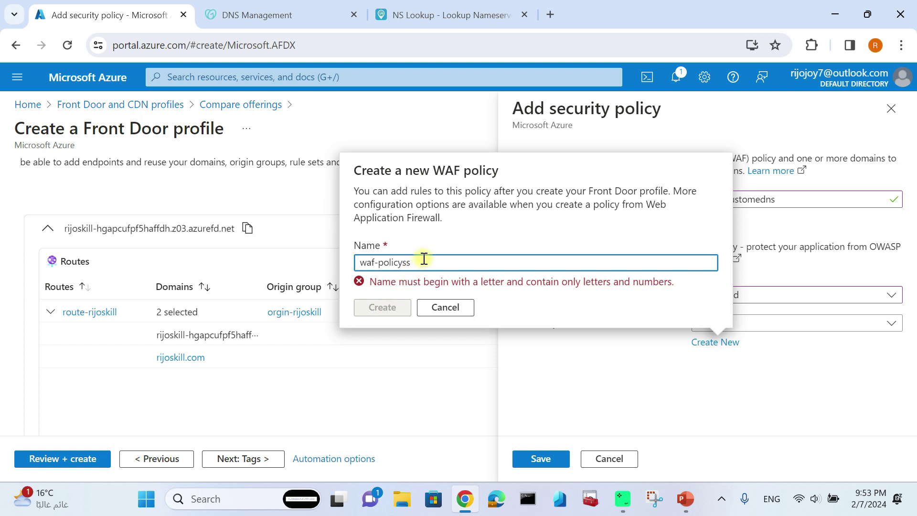
left_click(382, 264)
key("BackSpace")
left_click(382, 307)
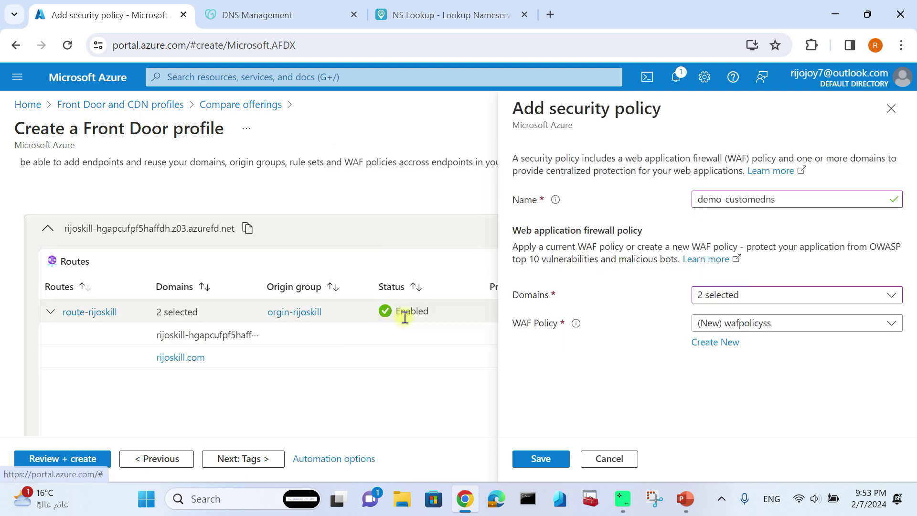
left_click(549, 460)
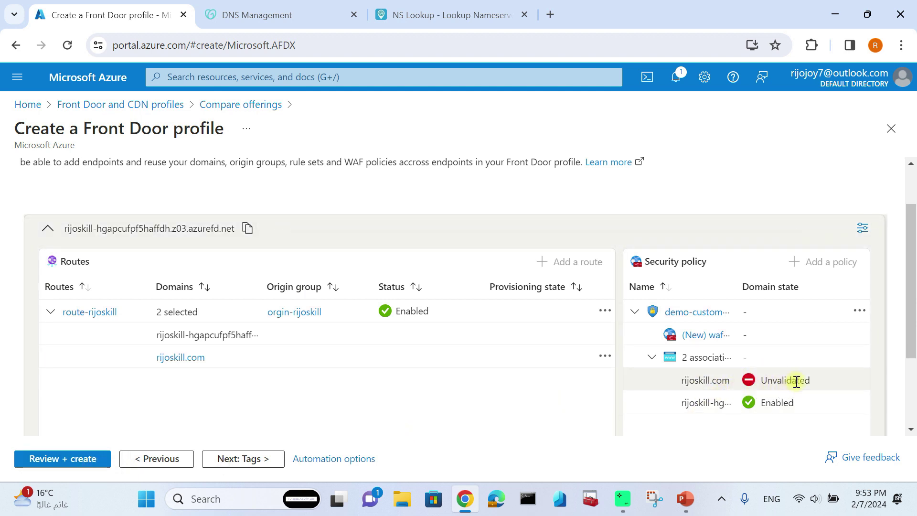
Review the Front Door profile configuration and create the profile
left_click(74, 459)
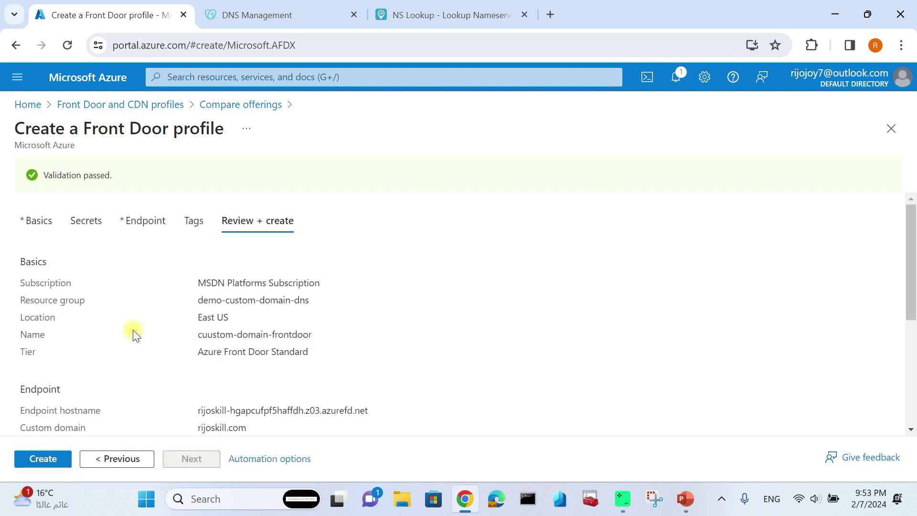
scroll(134, 354, "down", 1)
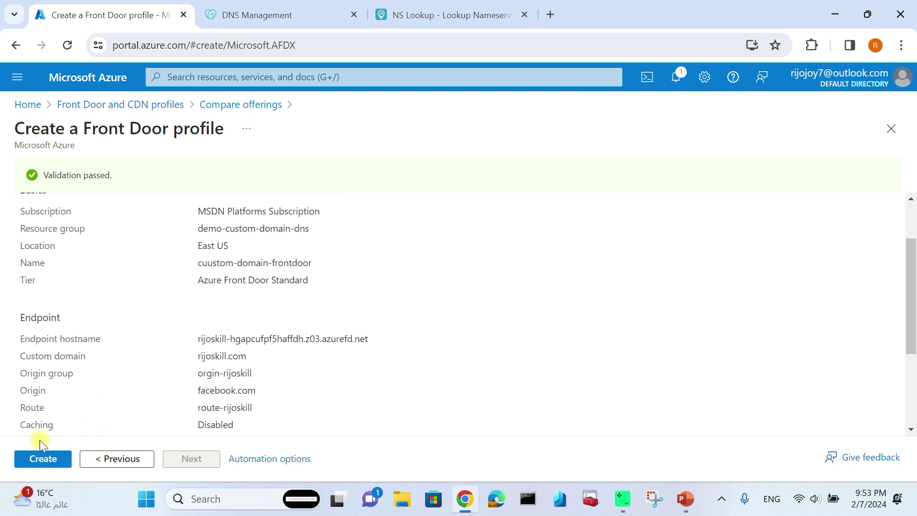
left_click(28, 455)
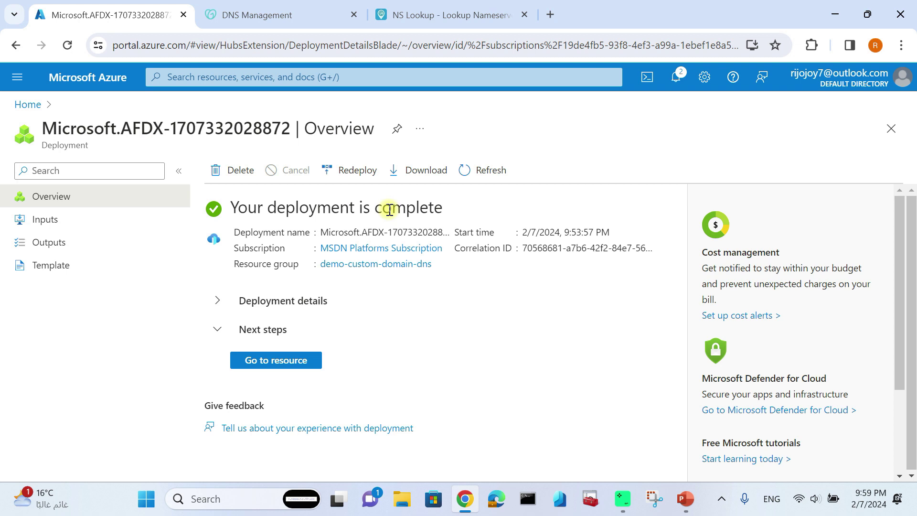
Open the deployed Front Door resource and copy its endpoint hostname from the overview properties
left_click(305, 365)
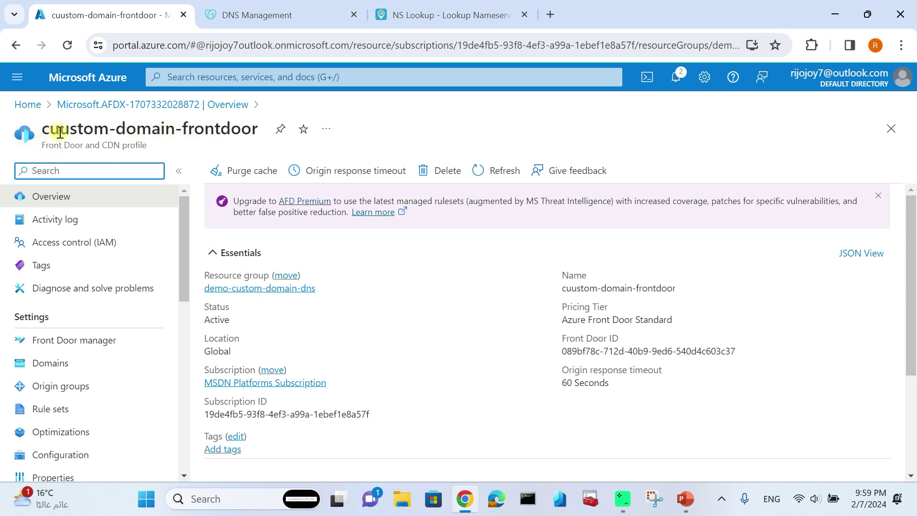
scroll(356, 323, "down", 3)
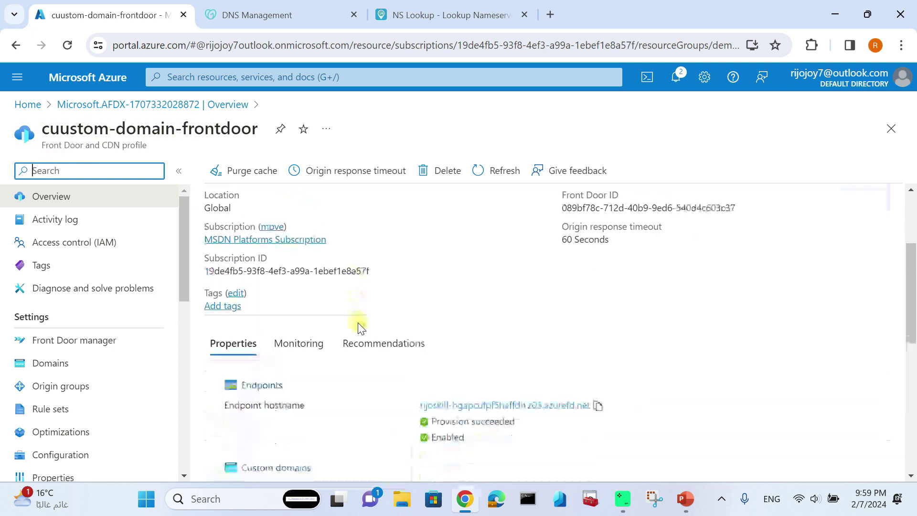
scroll(359, 327, "down", 1)
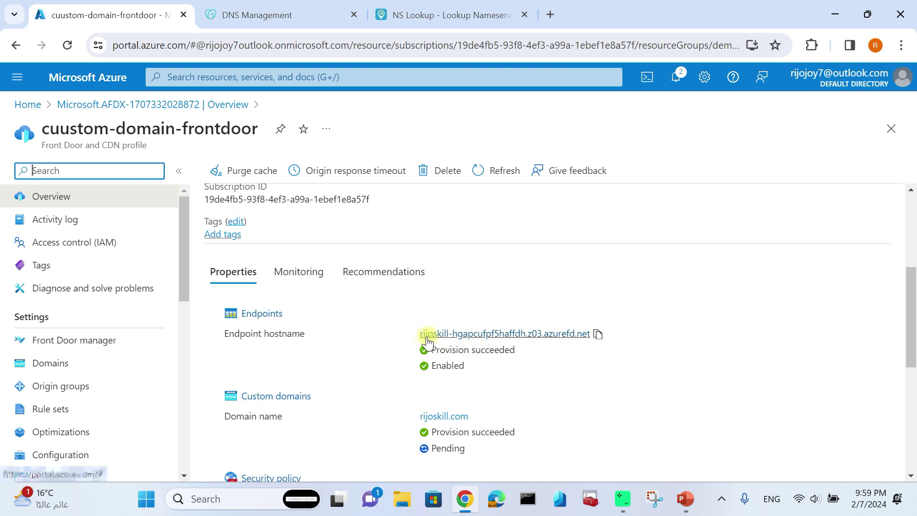
left_click(598, 334)
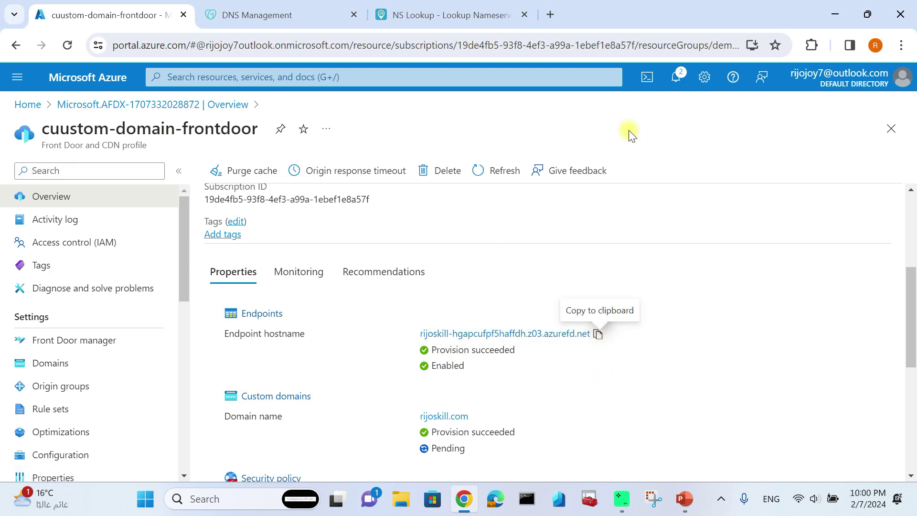
Load the copied azurefd.net endpoint hostname in a new Incognito window to test the route to the origin
left_click(901, 45)
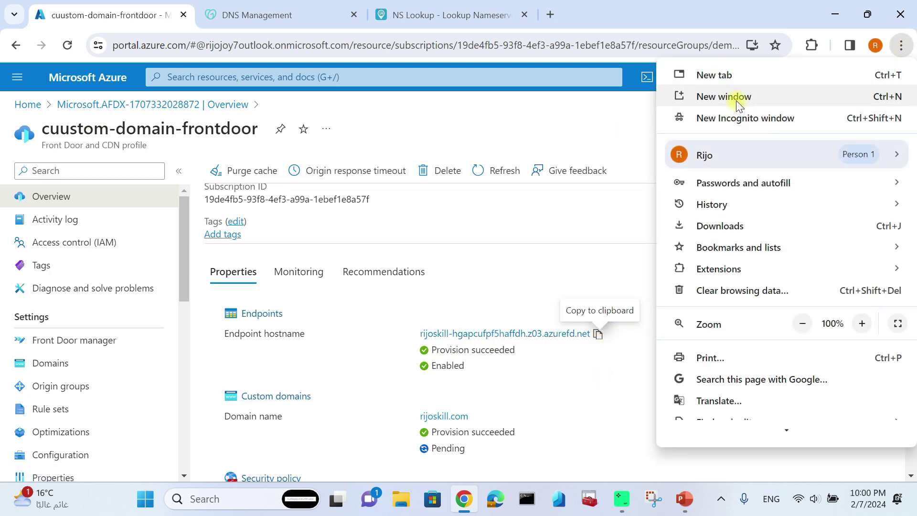
left_click(736, 117)
right_click(365, 48)
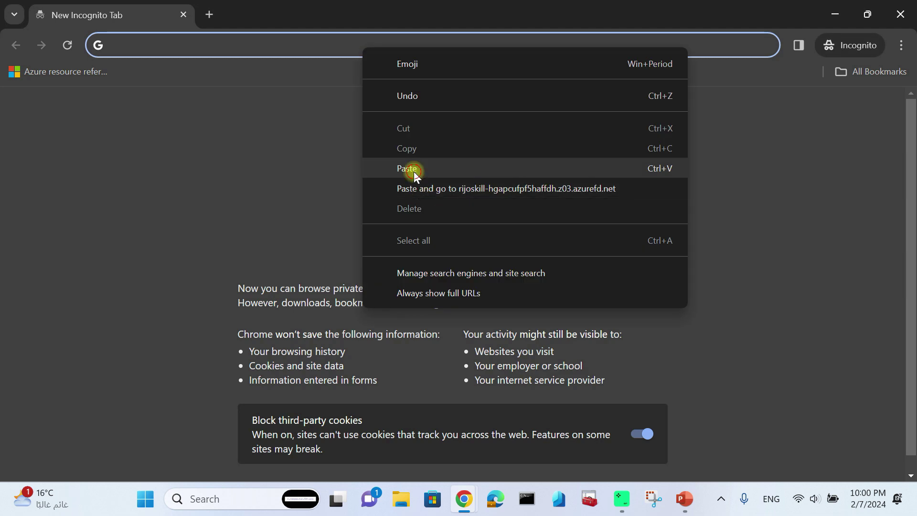
left_click(413, 171)
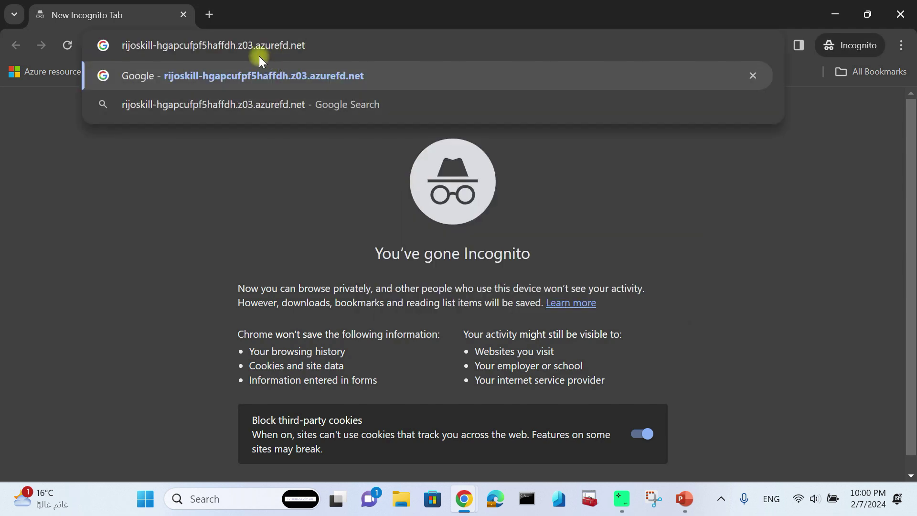
left_click(167, 193)
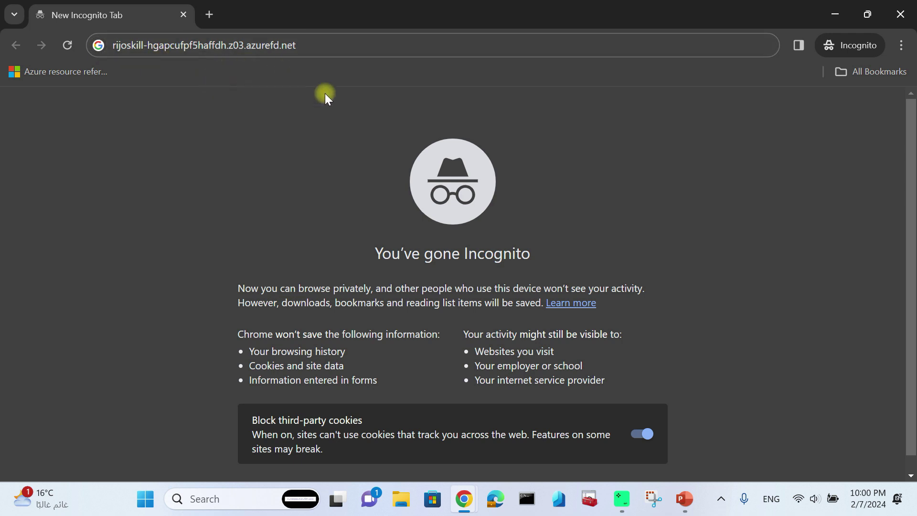
left_click(333, 45)
key("Return")
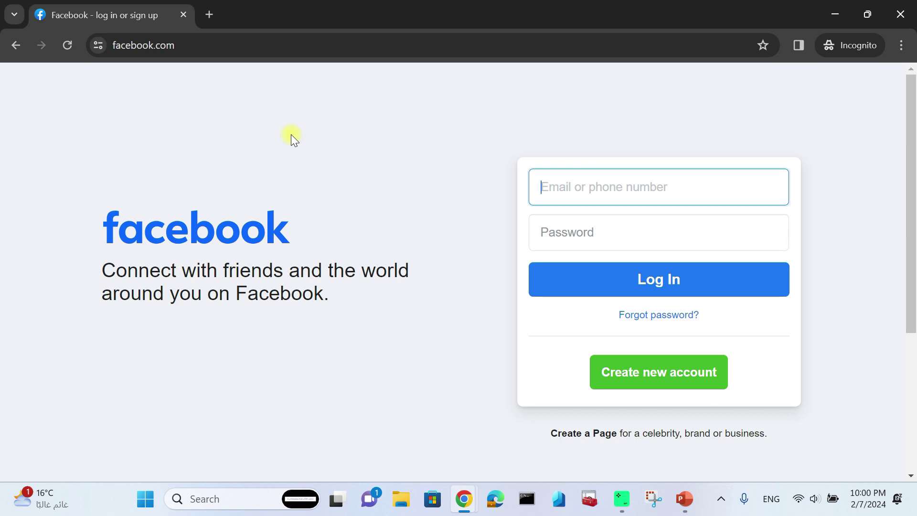
Test the custom domain by loading rijoskill.com in another Incognito tab
left_click(210, 15)
right_click(217, 46)
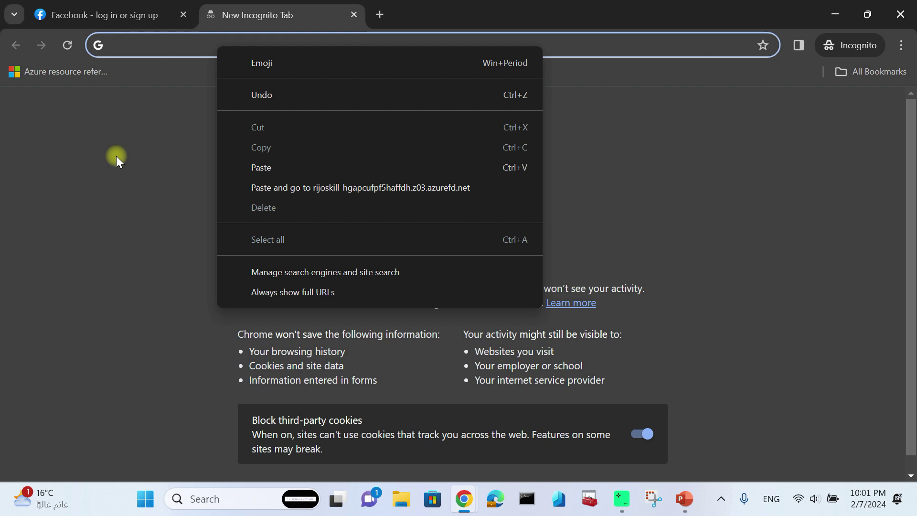
left_click(116, 151)
left_click(154, 45)
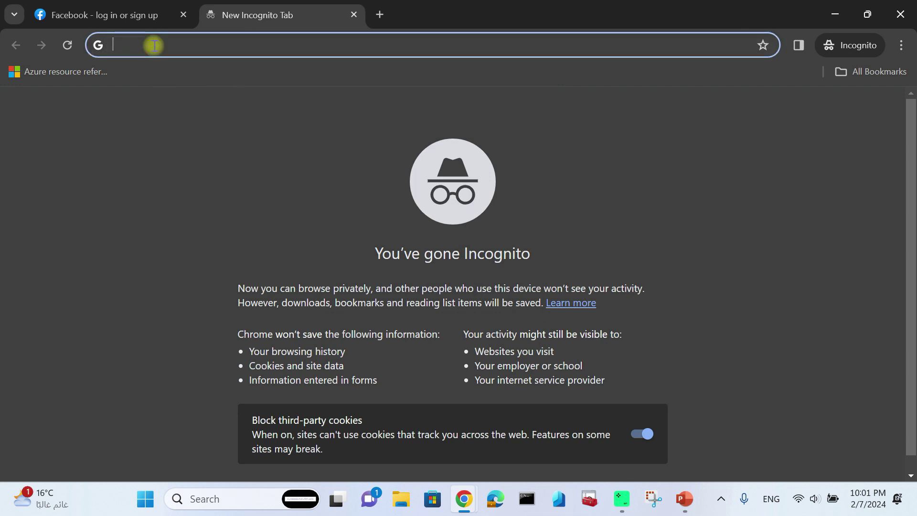
type("rijoskill.com")
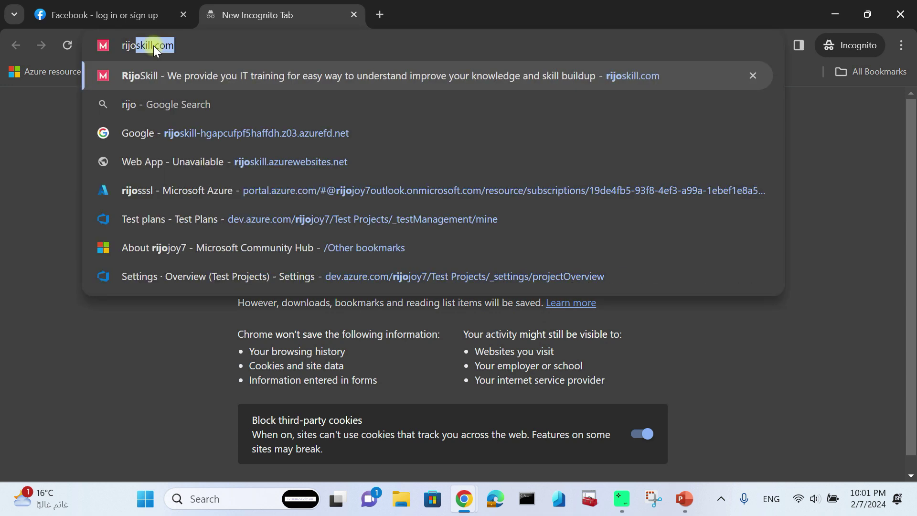
key("Return")
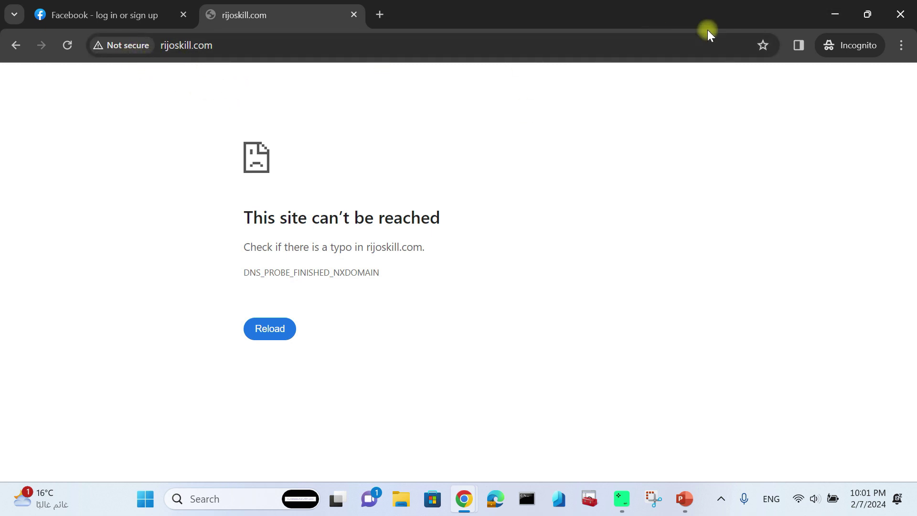
Return to the Front Door profile, open the ownership validation of rijoskill.com from its domains list and review the required TXT record
left_click(834, 14)
scroll(382, 352, "down", 3)
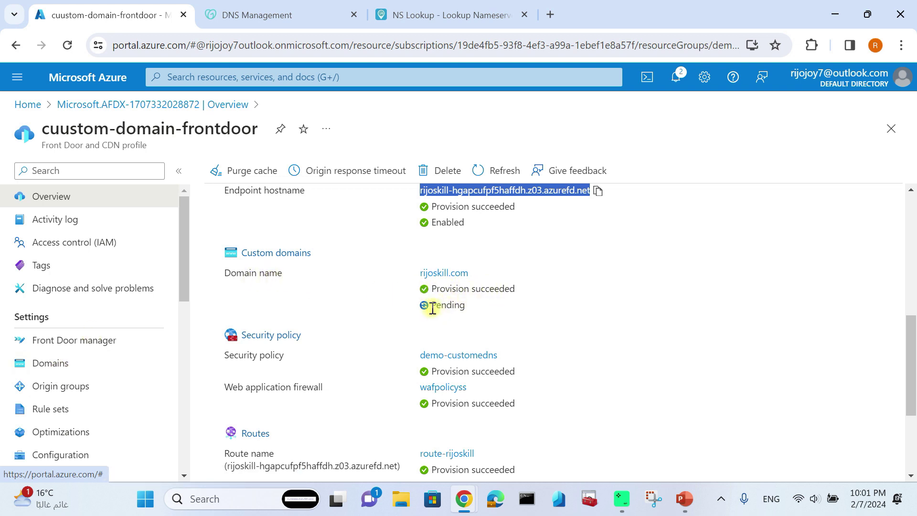
left_click(76, 365)
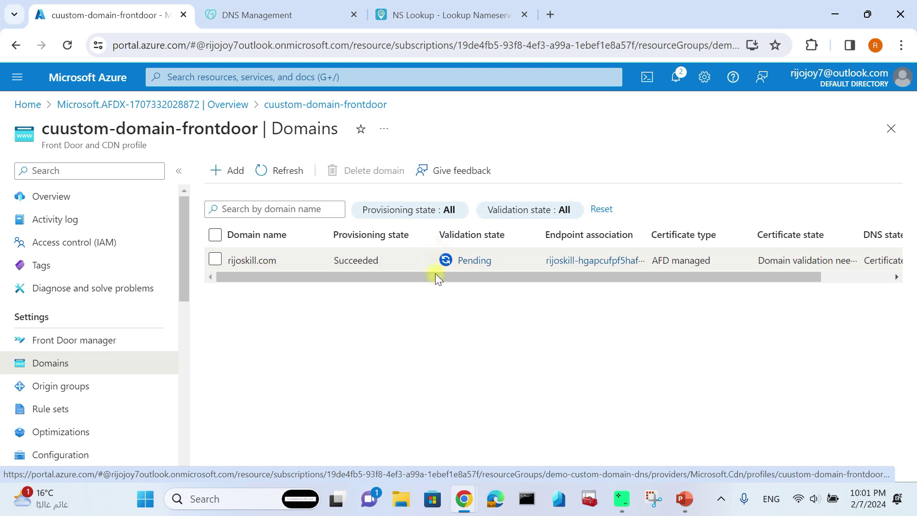
left_click_drag(440, 280, 401, 299)
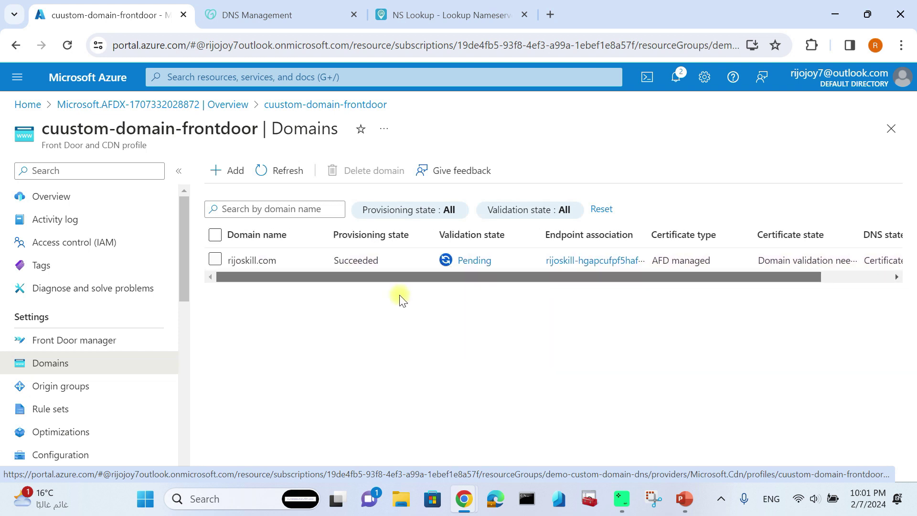
left_click(474, 261)
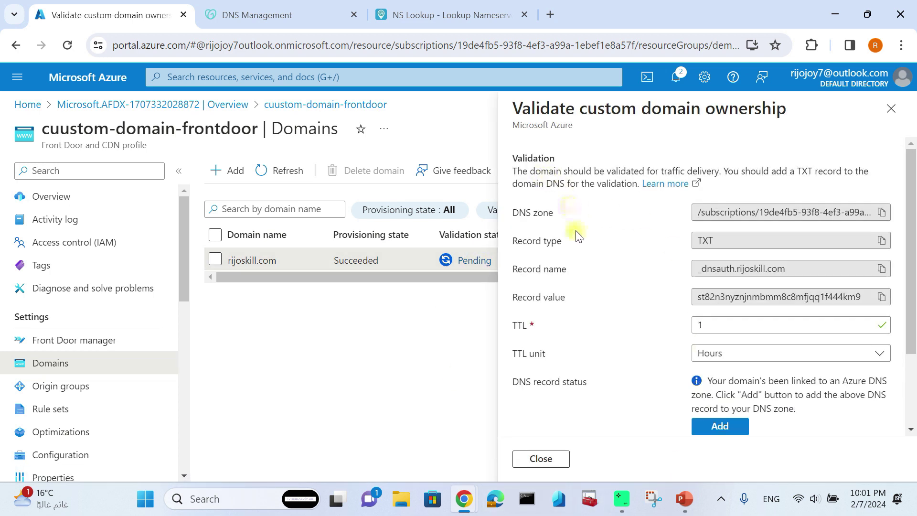
scroll(575, 238, "down", 2)
scroll(575, 237, "down", 2)
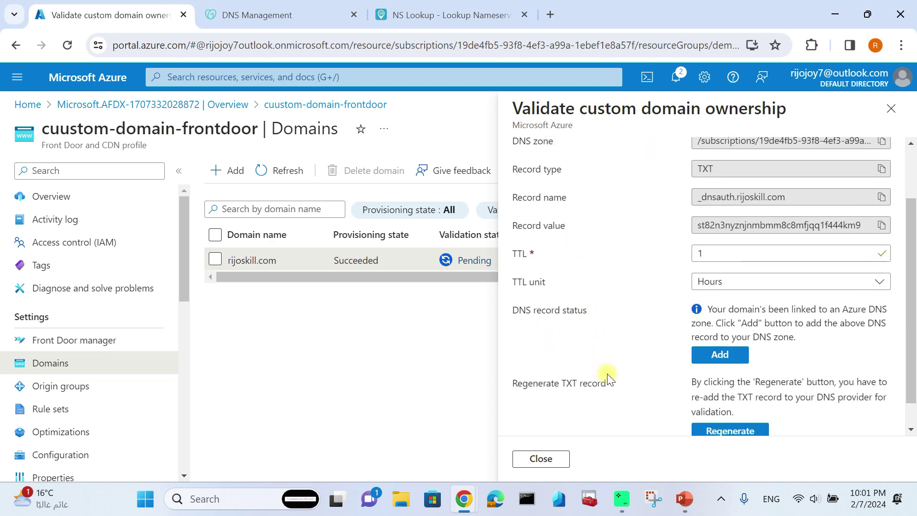
scroll(625, 379, "up", 3)
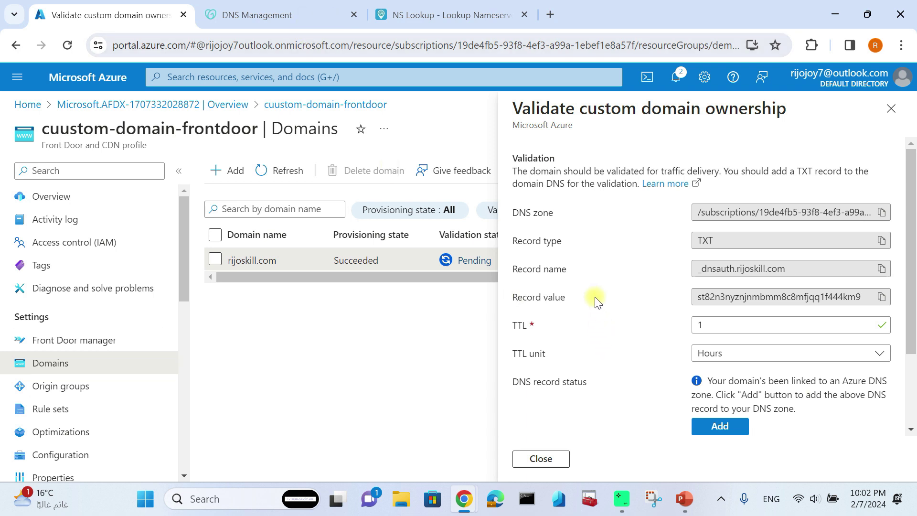
Open the rijoskill.com DNS zone in a separate Azure portal tab and check its existing record sets
right_click(102, 77)
left_click(171, 94)
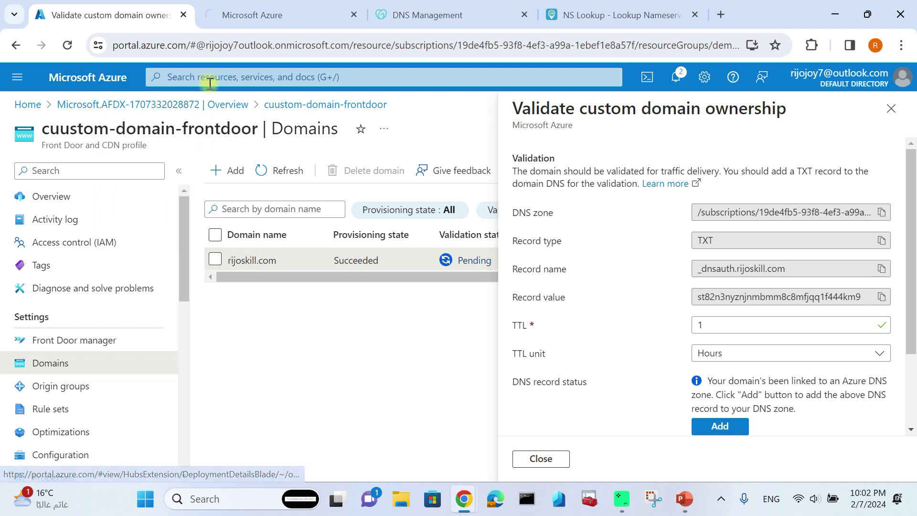
left_click(250, 14)
left_click(252, 171)
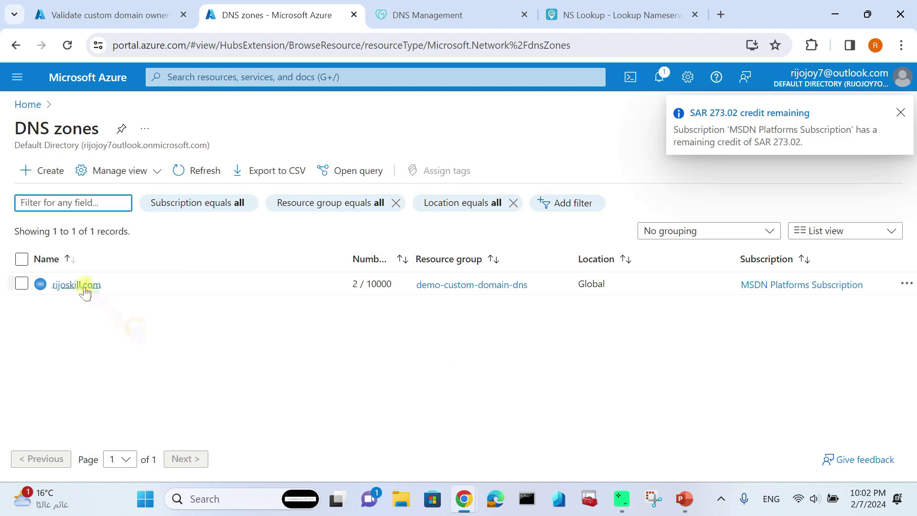
left_click(81, 285)
left_click(899, 112)
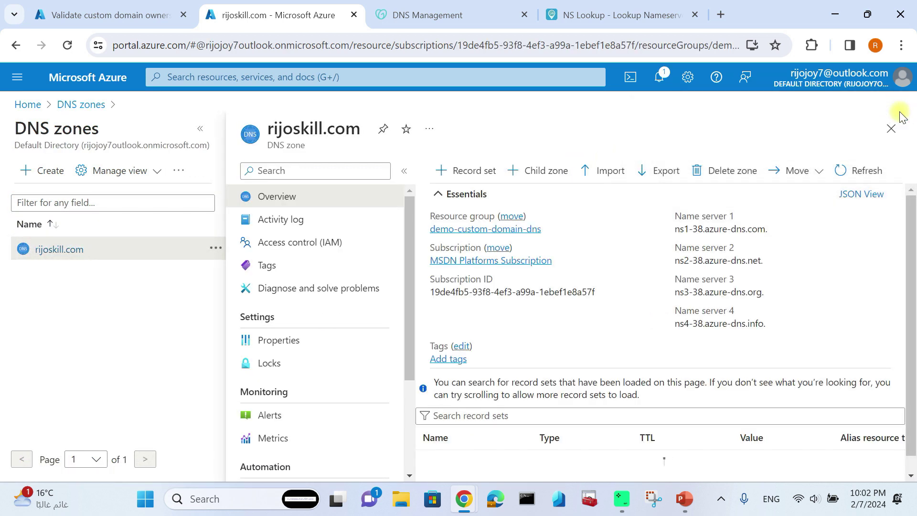
scroll(717, 342, "down", 3)
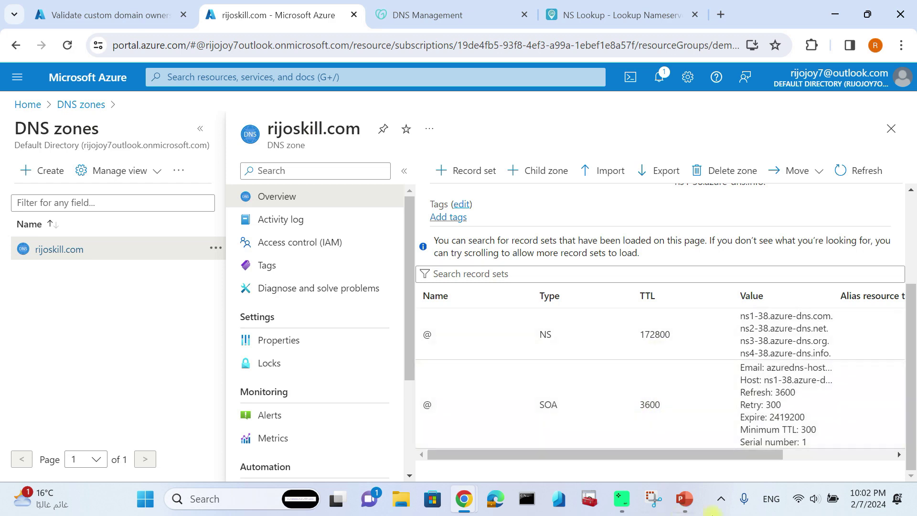
Go back to the domain ownership validation and add the _dnsauth.rijoskill.com TXT record to the Azure DNS zone with a TTL of 1 hour
left_click(186, 6)
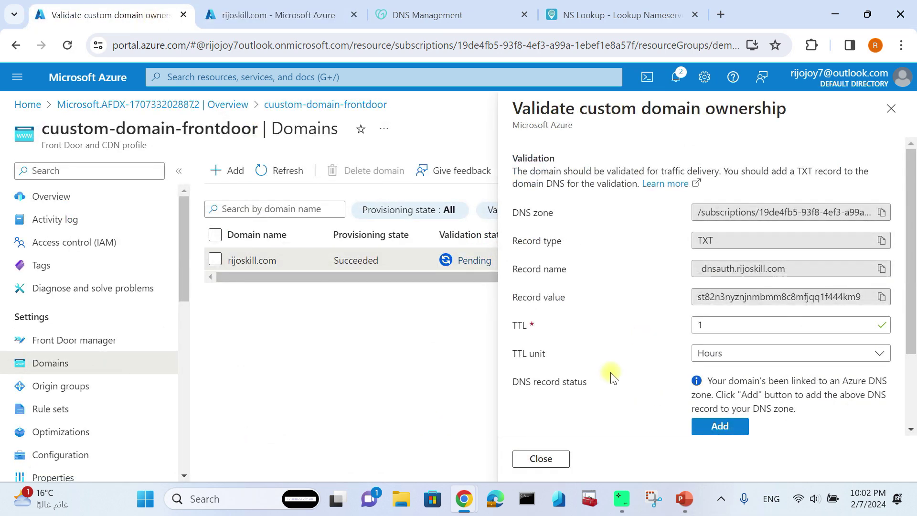
scroll(630, 377, "down", 2)
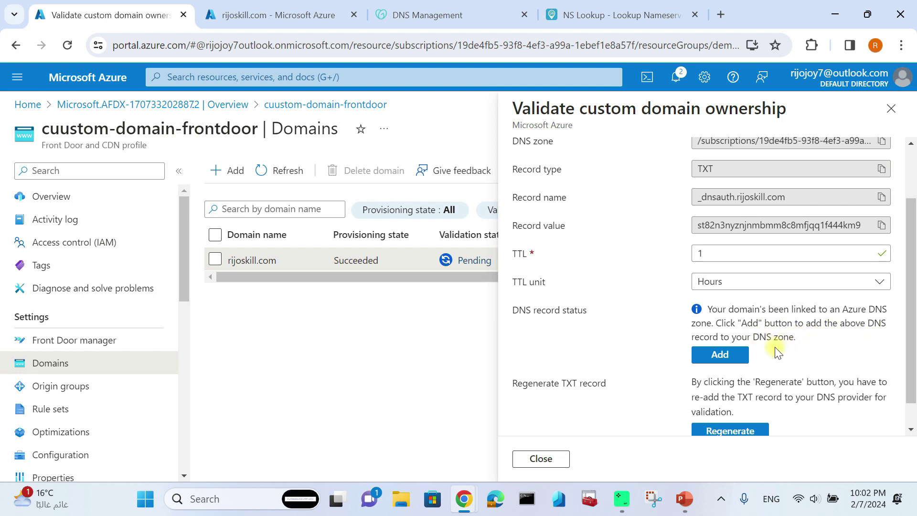
scroll(751, 266, "up", 3)
scroll(724, 355, "down", 3)
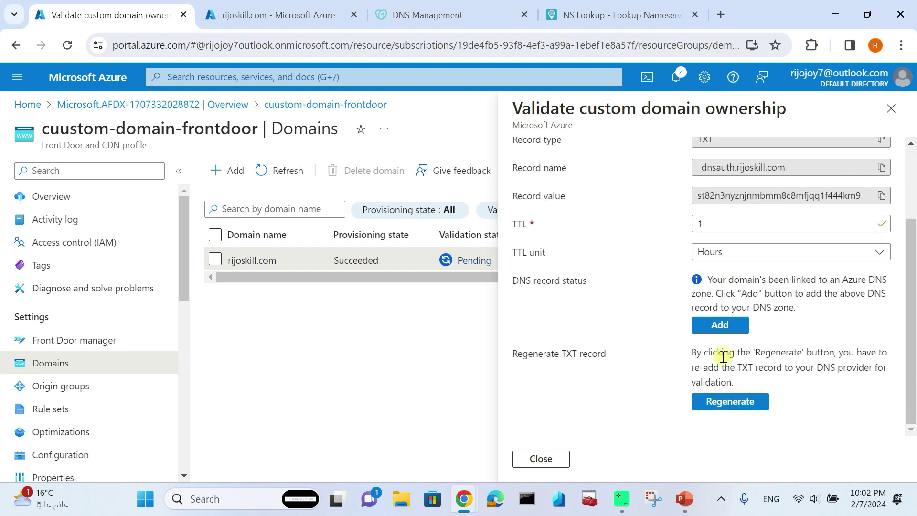
left_click(719, 327)
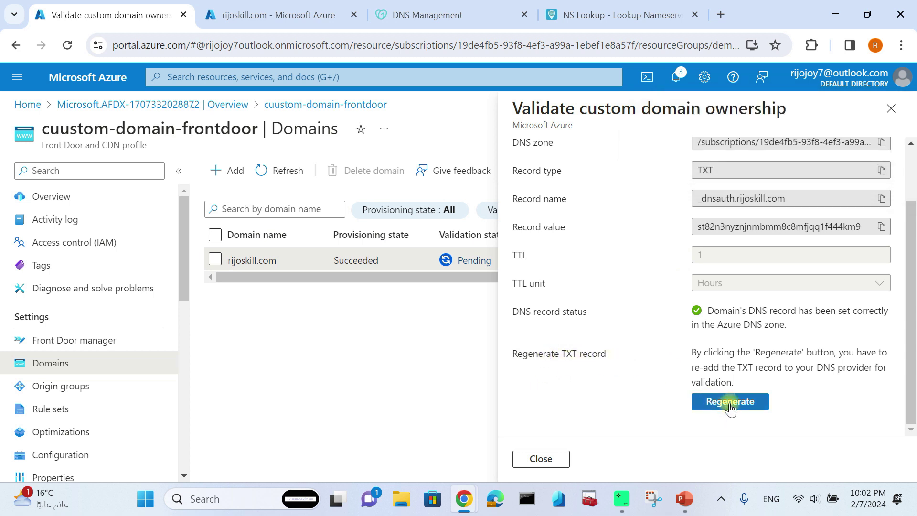
Review the ownership validation's DNS record status, then refresh the rijoskill.com DNS zone and check its record sets for the _dnsauth TXT record
scroll(709, 304, "up", 2)
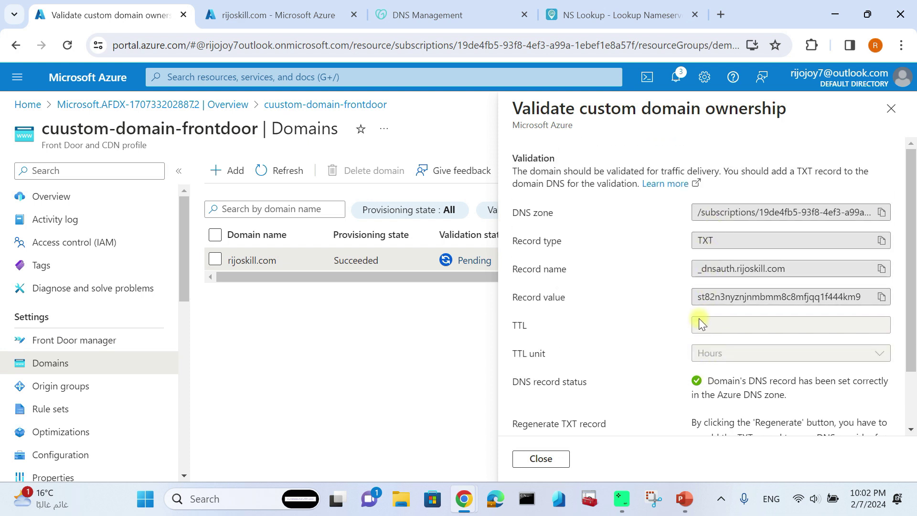
scroll(710, 380, "down", 2)
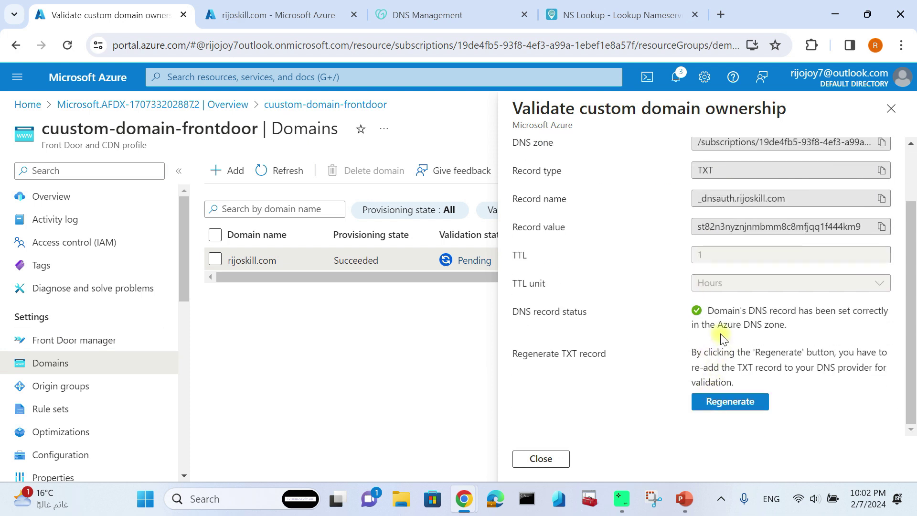
left_click(267, 15)
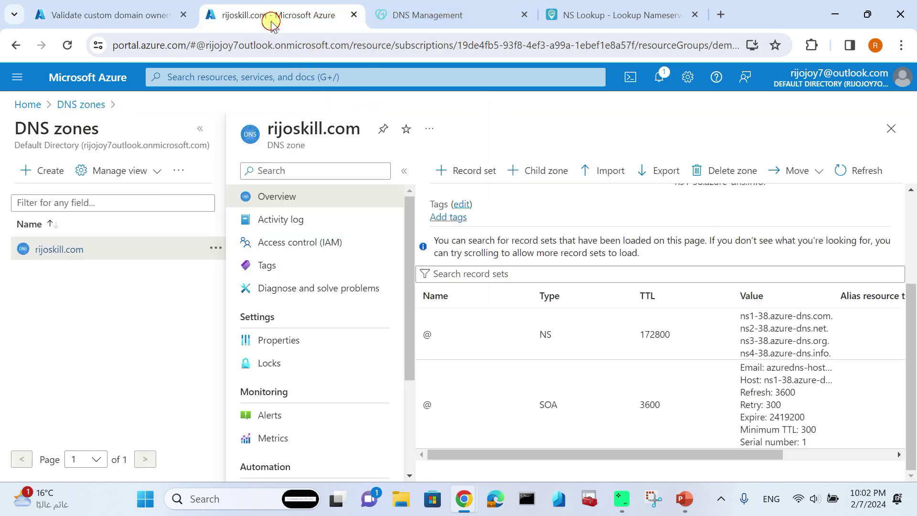
left_click(200, 129)
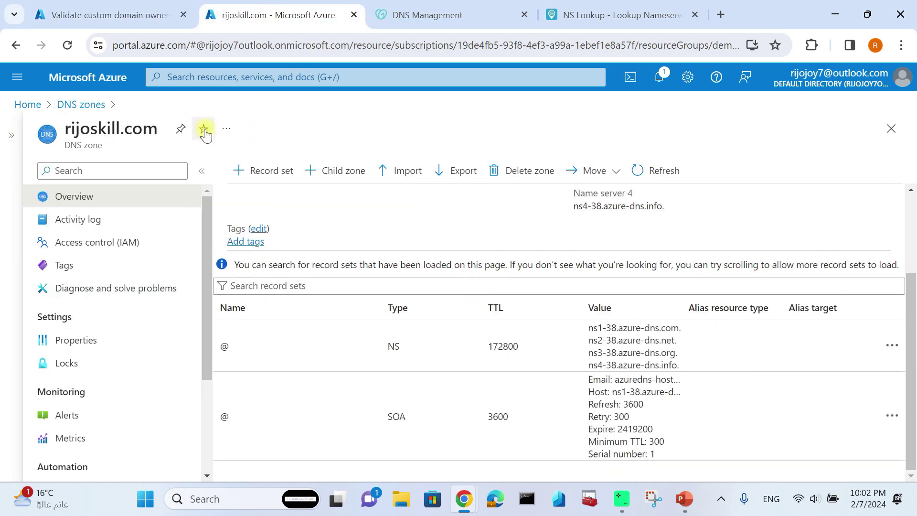
left_click(675, 176)
scroll(538, 292, "down", 2)
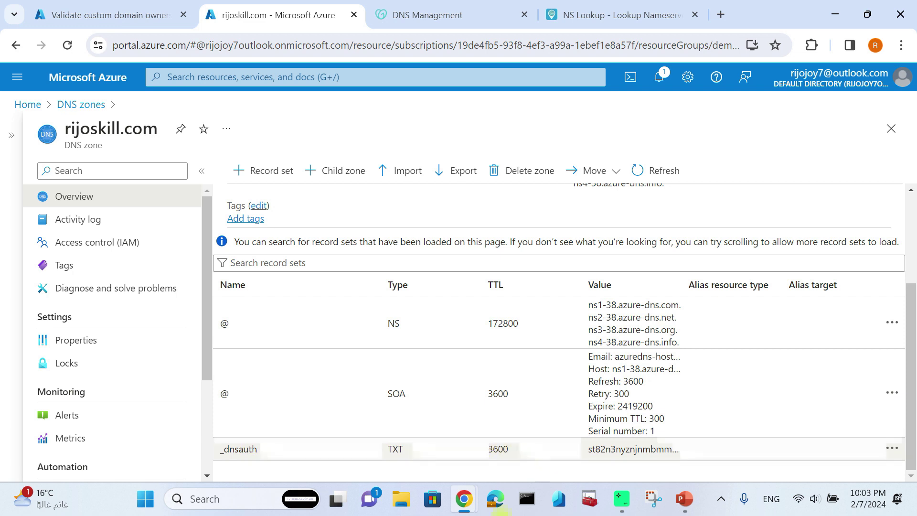
Close the domain ownership validation and refresh the Front Door domains list to check the validation state of rijoskill.com
left_click(95, 13)
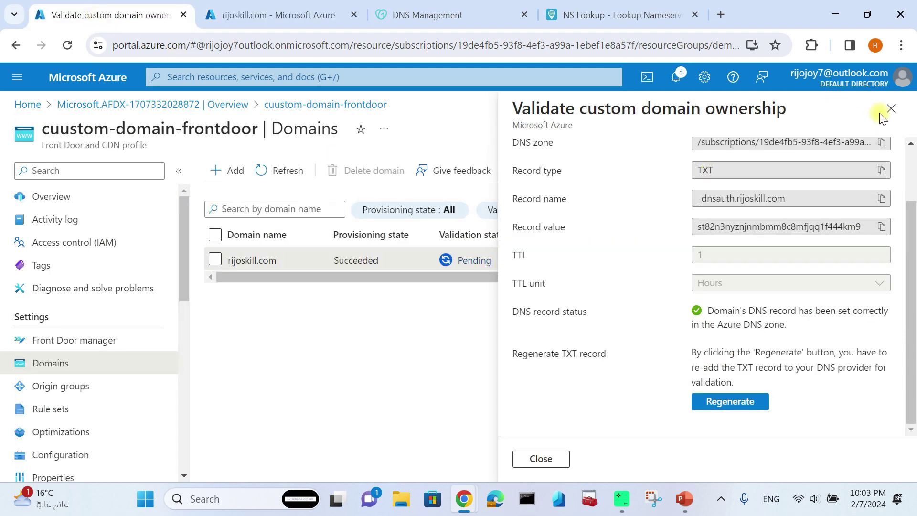
left_click(543, 459)
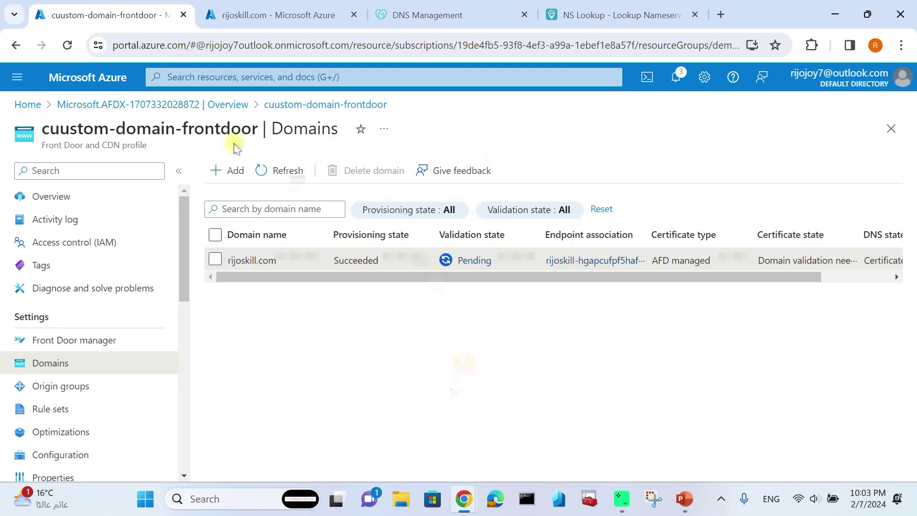
left_click(262, 170)
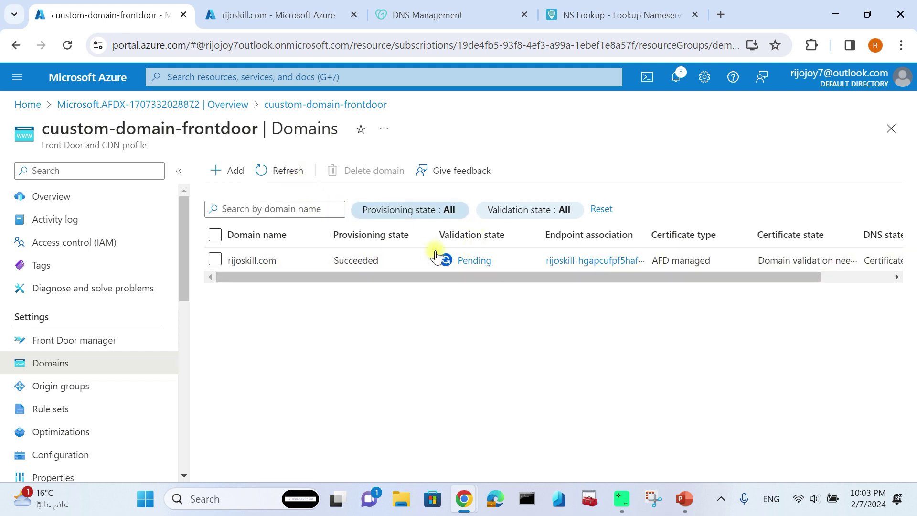
left_click_drag(482, 276, 401, 288)
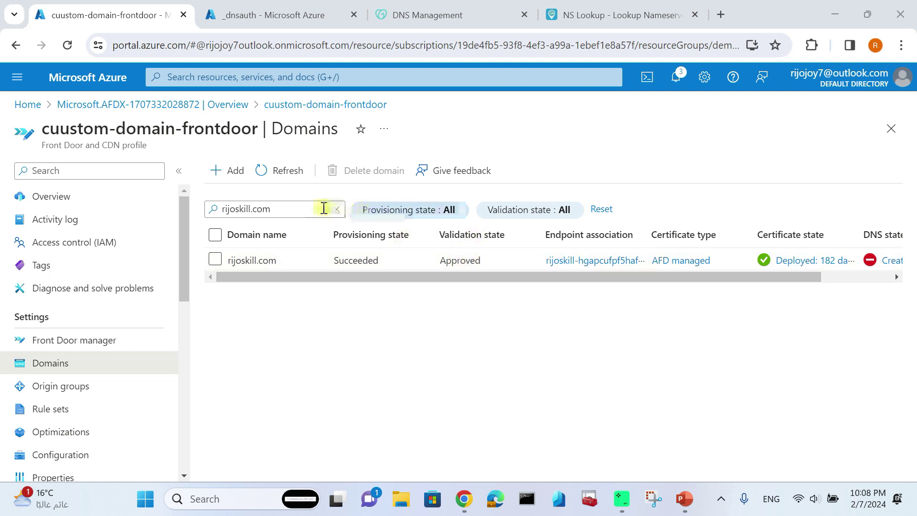
Refresh the domains list and add the alias A record for rijoskill.com to the Azure DNS zone with a TTL of 1 hour
left_click(267, 172)
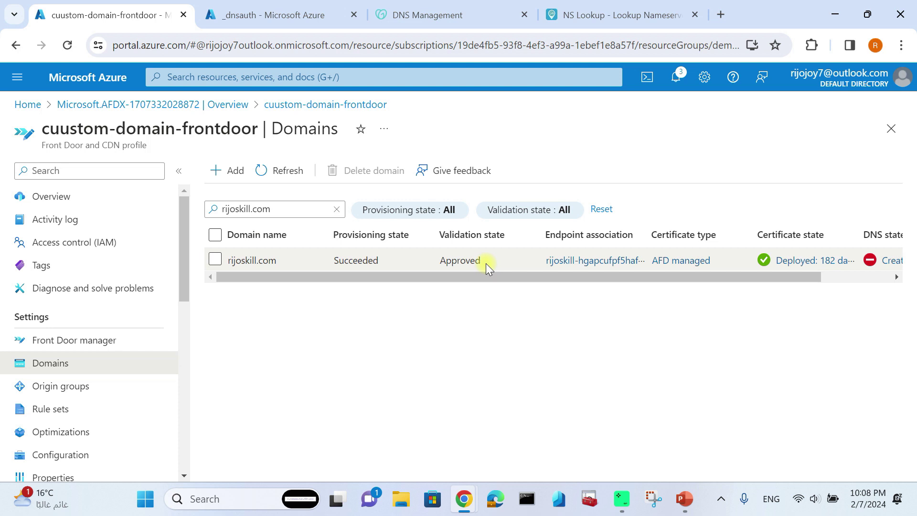
left_click_drag(485, 278, 637, 288)
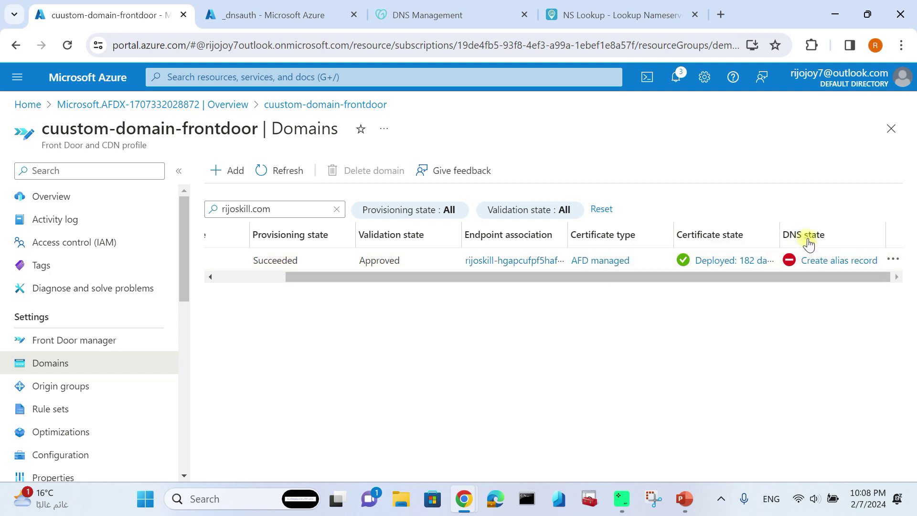
left_click(834, 268)
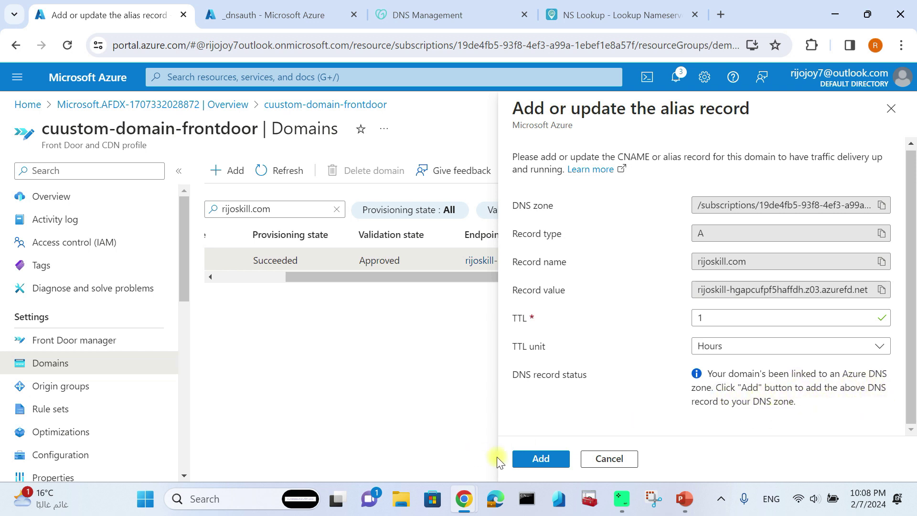
left_click(542, 459)
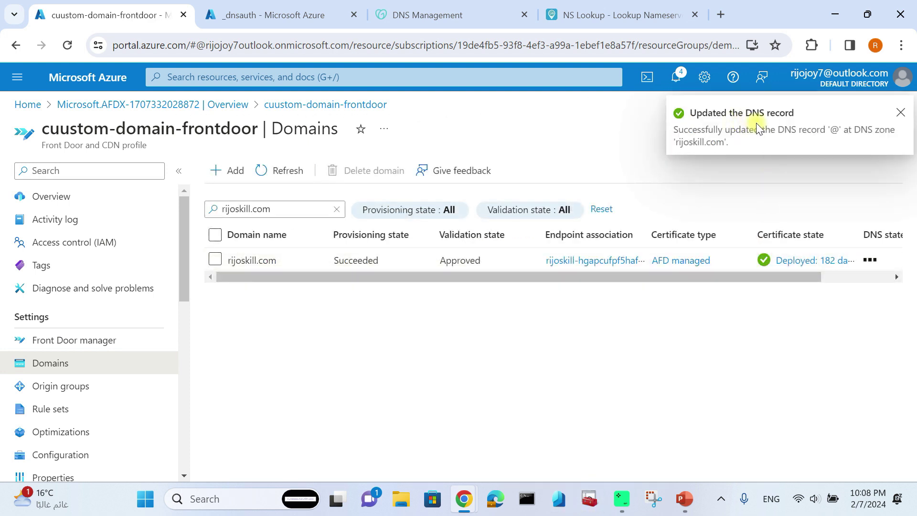
left_click_drag(712, 278, 826, 286)
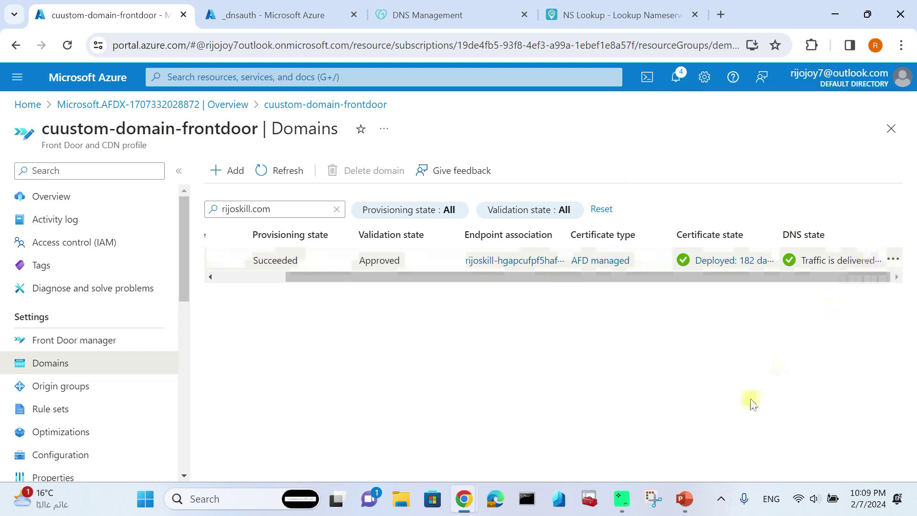
Reopen the rijoskill.com DNS zone in the other Azure portal tab and check its record sets for the alias A record
left_click(292, 16)
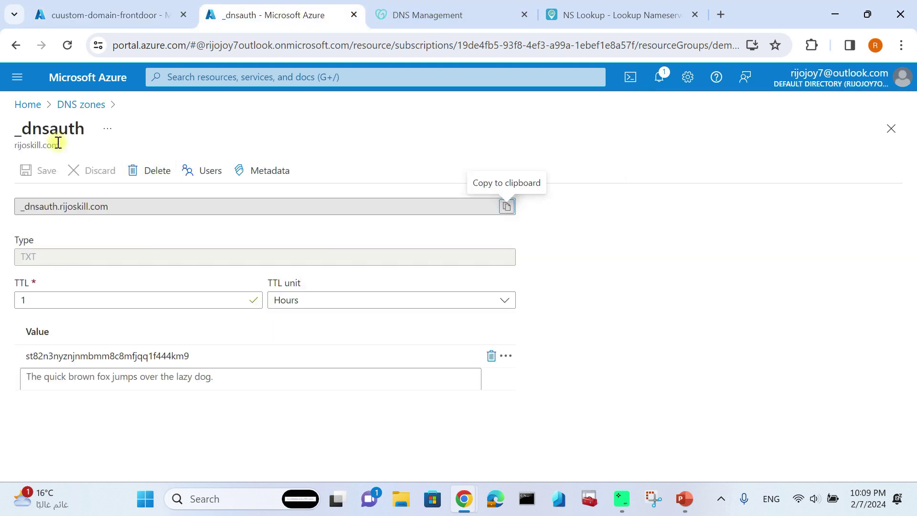
left_click(16, 45)
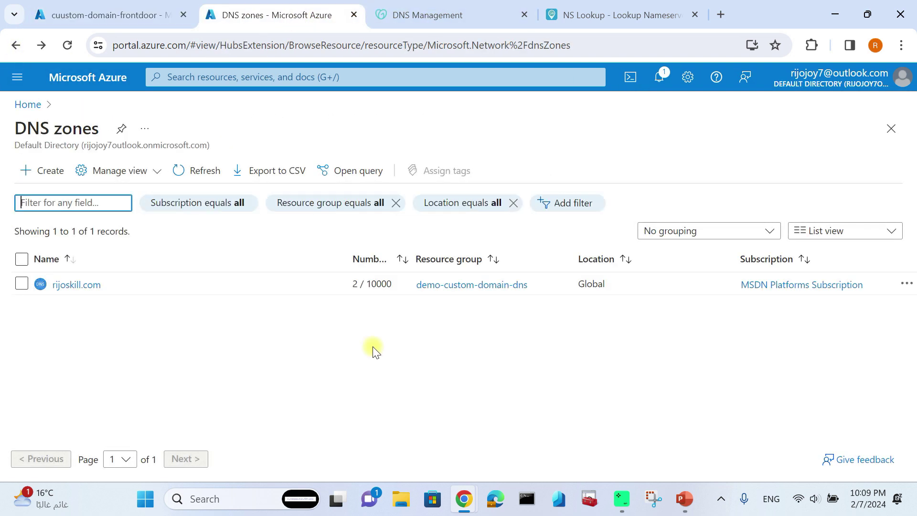
left_click(80, 282)
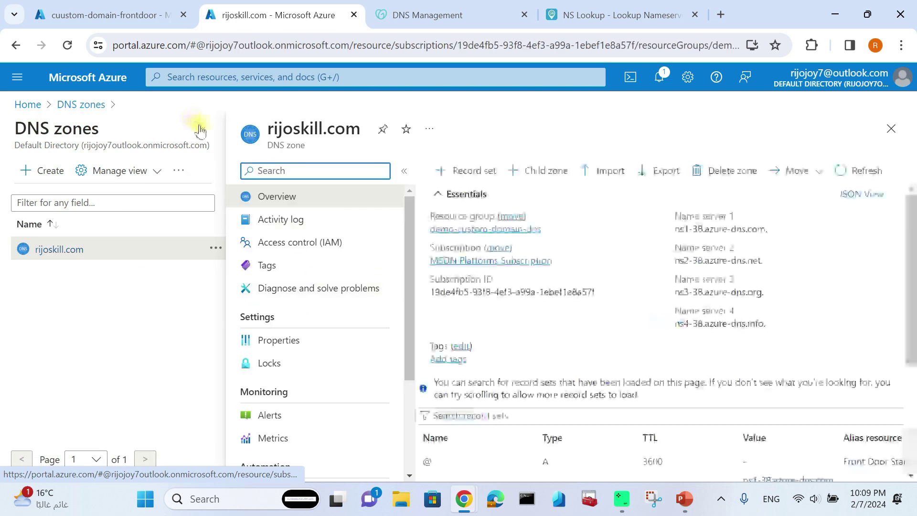
left_click(200, 128)
scroll(430, 296, "down", 5)
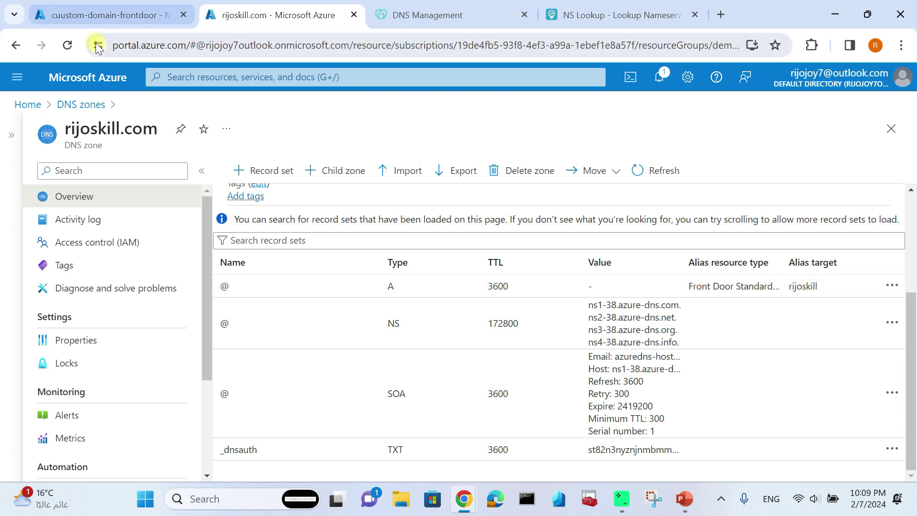
Check the domain's states in the Front Door domains list, then switch to the Incognito window and reload rijoskill.com
left_click(126, 15)
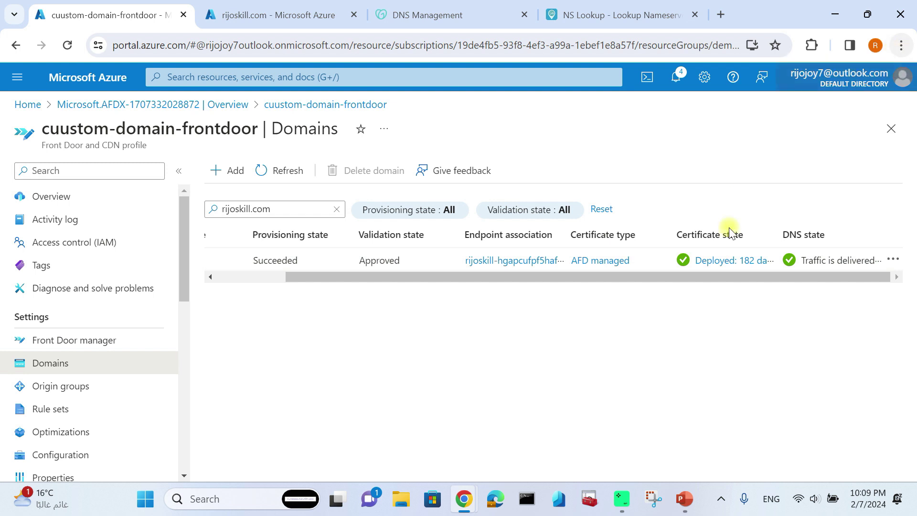
mouse_move(461, 501)
left_click(528, 430)
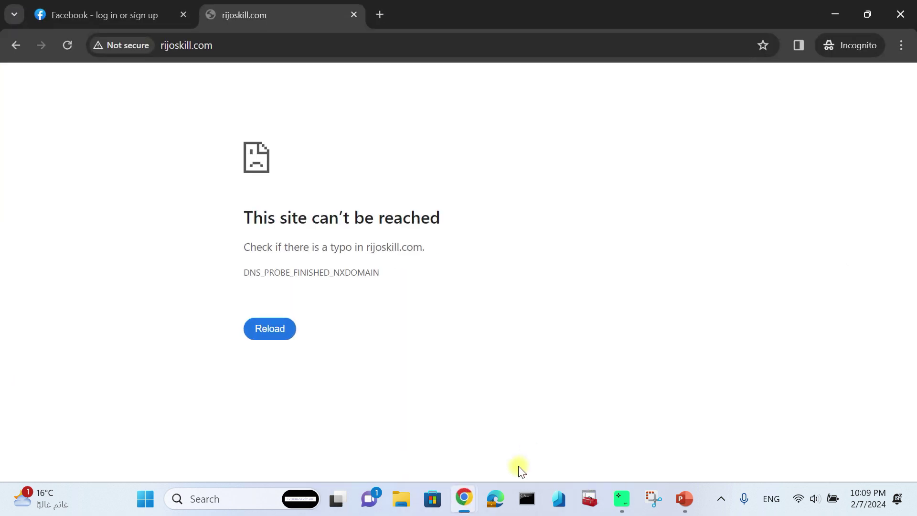
left_click(66, 45)
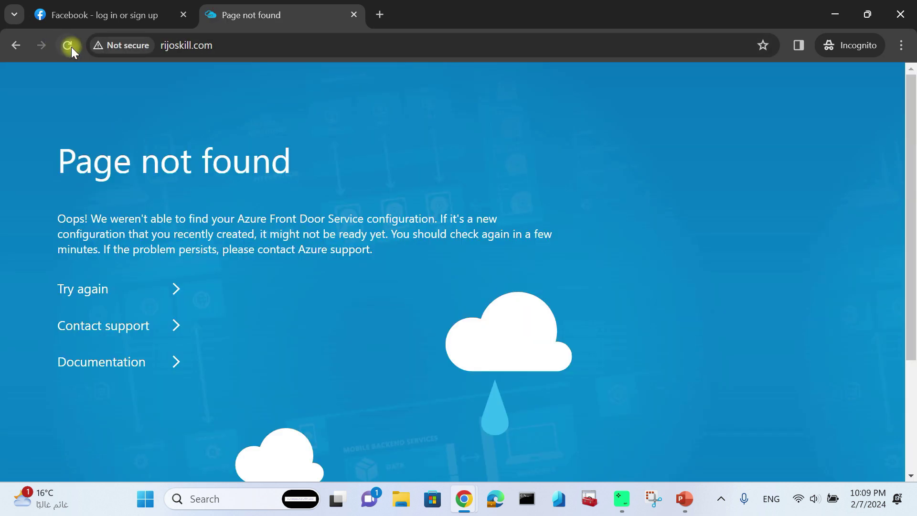
left_click(72, 46)
left_click(69, 45)
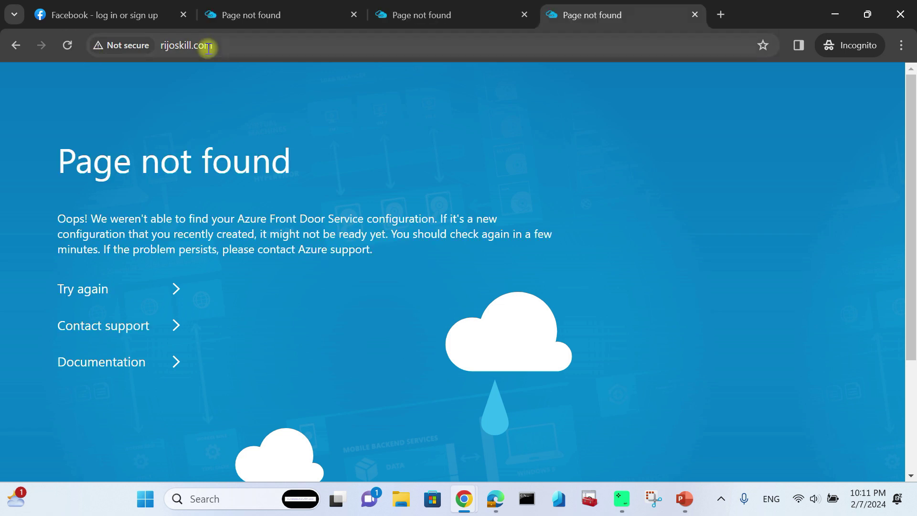
Reload rijoskill.com in each of the open Incognito tabs to test the redirect and check the resulting site address
left_click(429, 19)
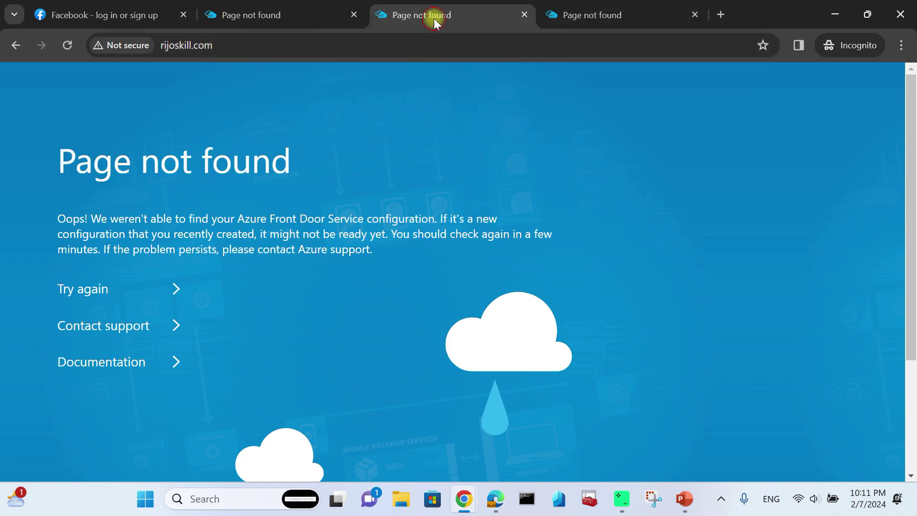
left_click(268, 19)
left_click(67, 44)
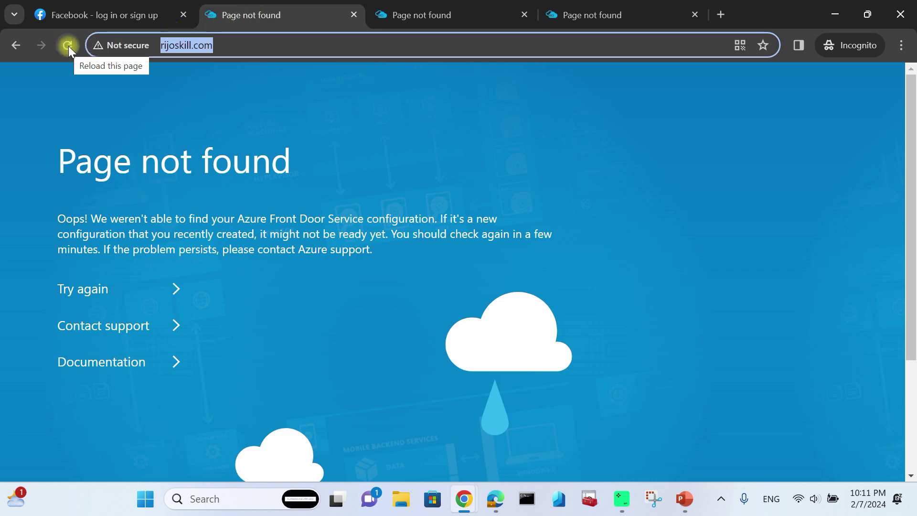
left_click(69, 44)
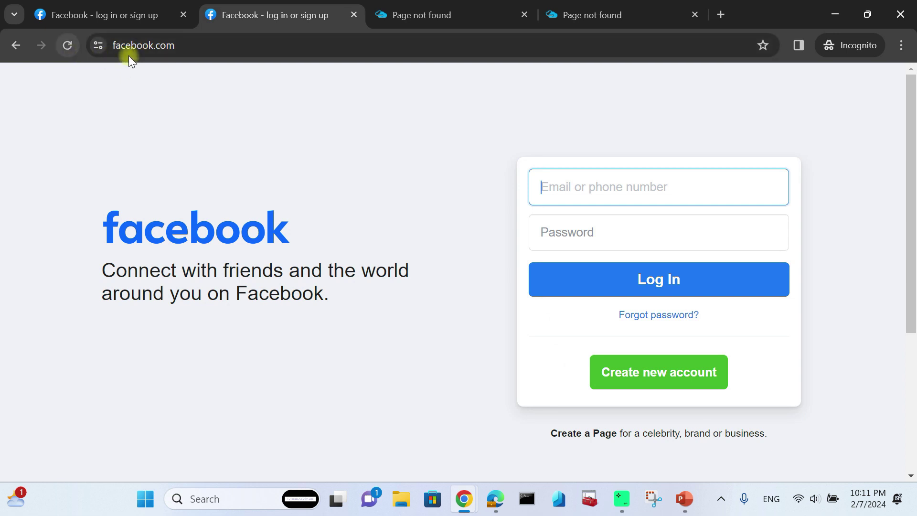
left_click(430, 16)
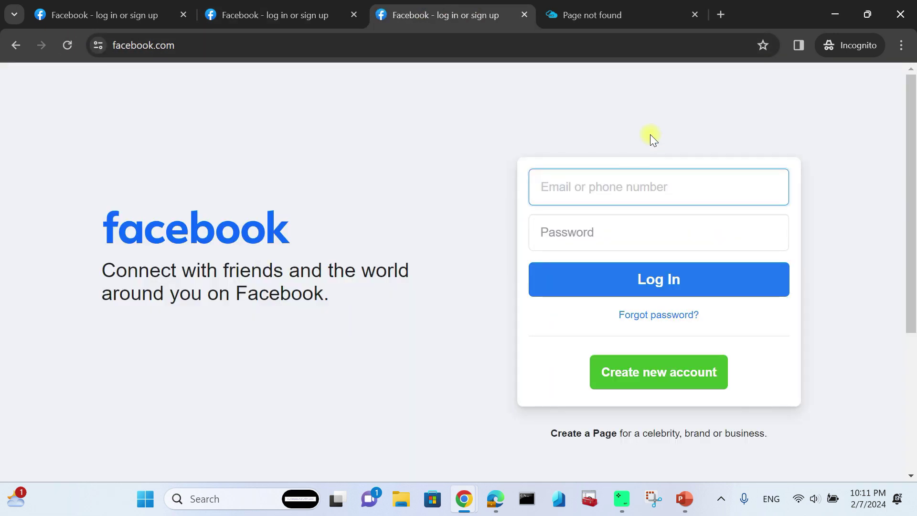
left_click(590, 14)
left_click(71, 47)
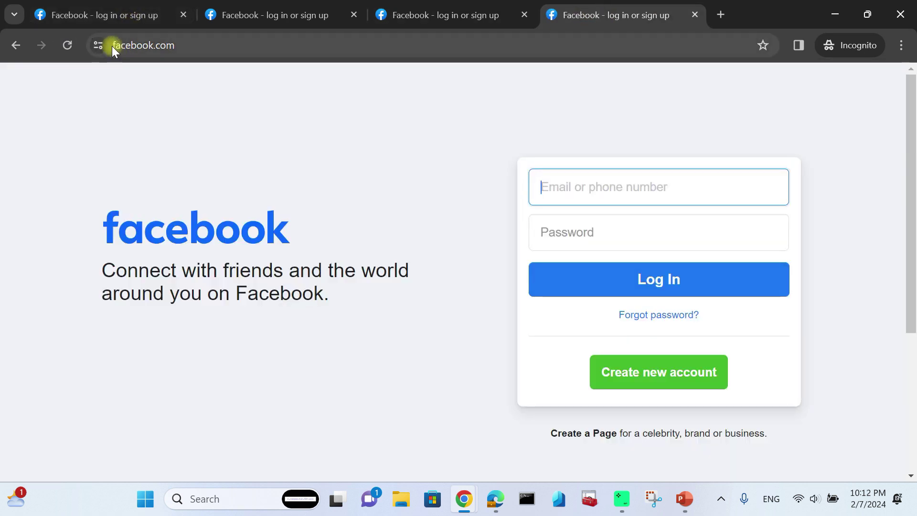
left_click(98, 44)
left_click(184, 51)
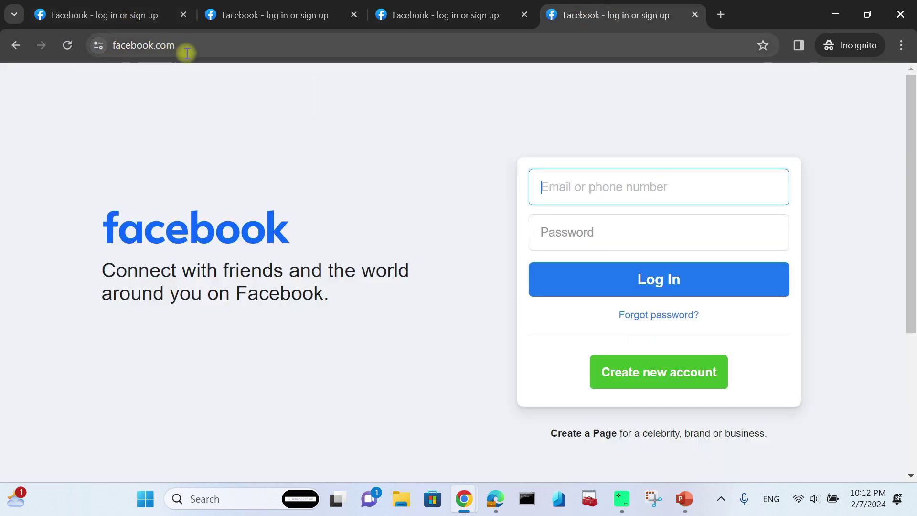
Load rijoskill.com in a new Incognito tab, then return to the Front Door domains list in the Azure portal window
left_click(721, 16)
type("r")
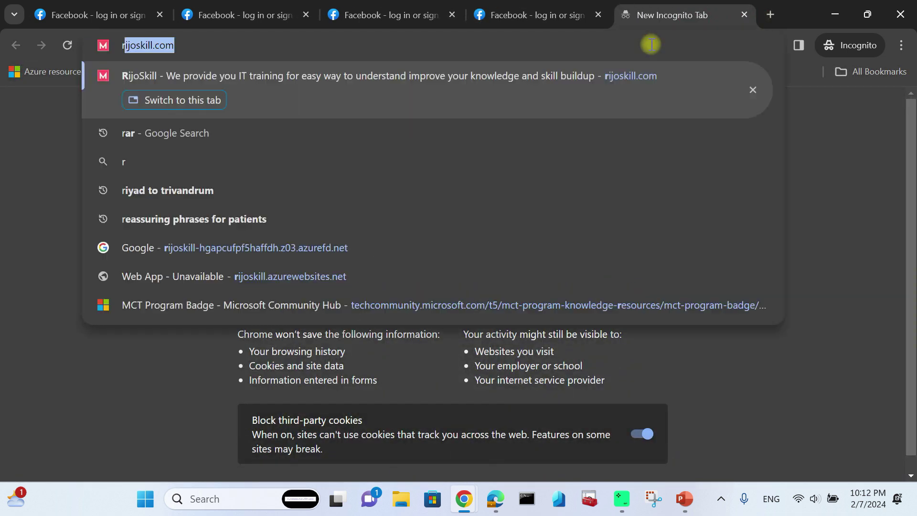
key("Return")
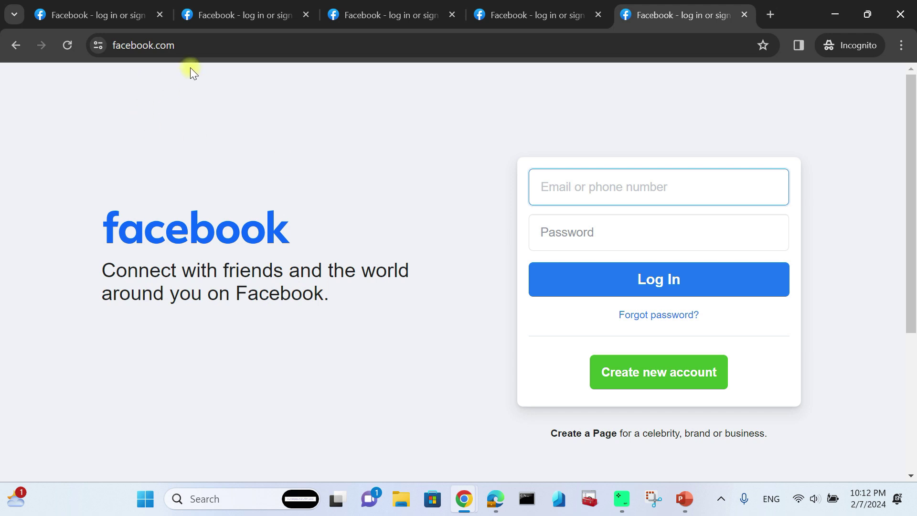
left_click(468, 500)
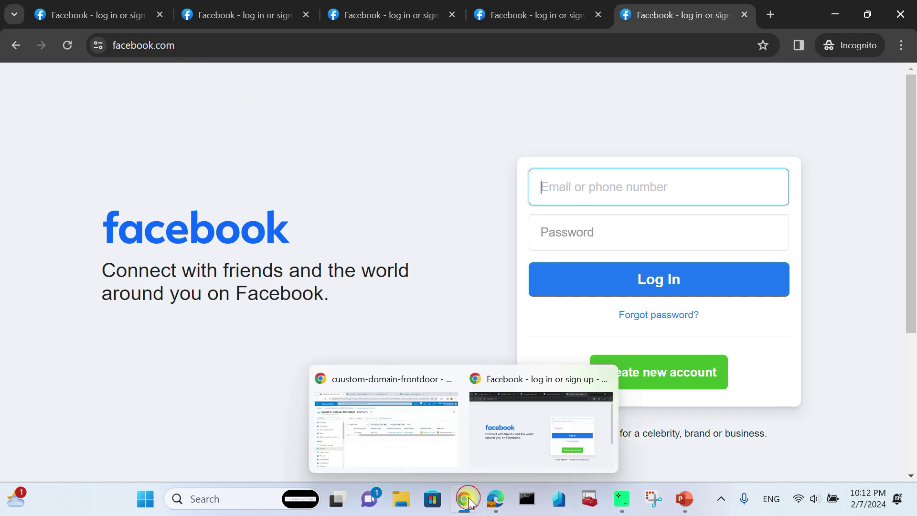
left_click(372, 439)
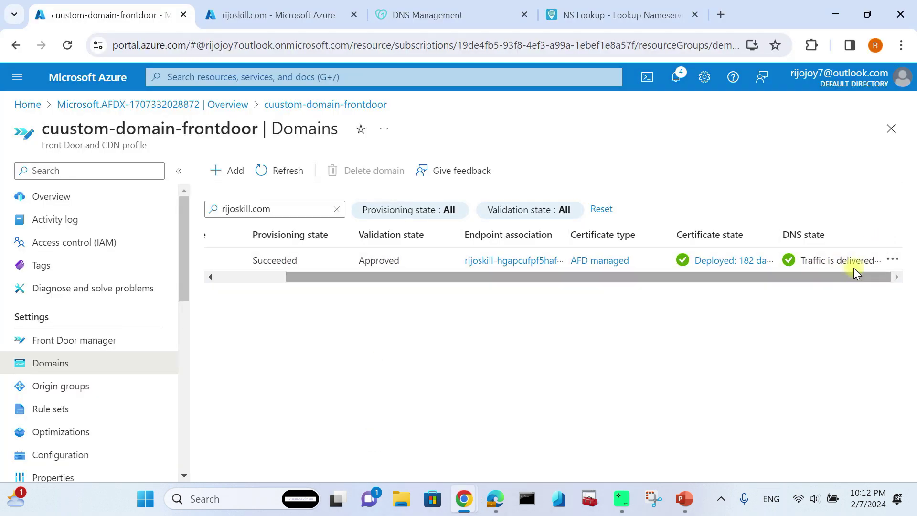